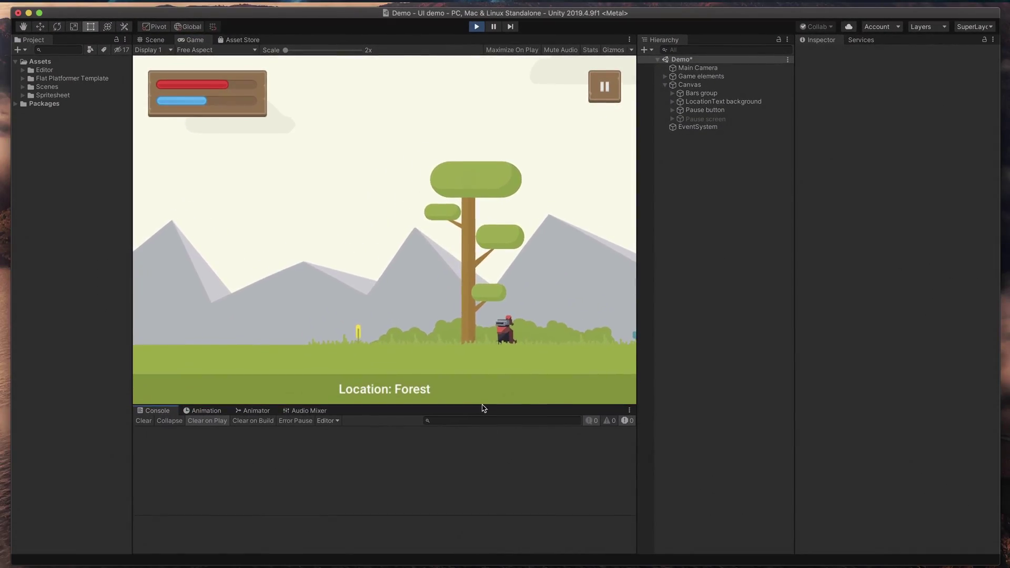
# Step: Resize the Game view while the game runs to test the interface layout, and try the in-game pause button
pyautogui.moveTo(484, 408); pyautogui.dragTo(483, 340)
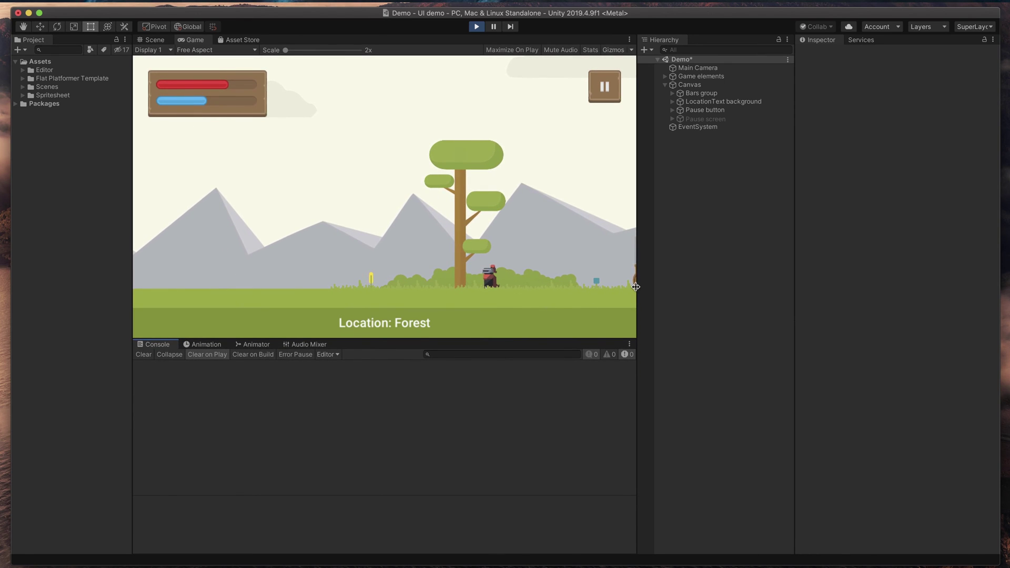
pyautogui.moveTo(635, 287)
pyautogui.mouseDown()
pyautogui.moveTo(535, 292)
pyautogui.moveTo(648, 292)
pyautogui.mouseUp()
pyautogui.click(614, 91)
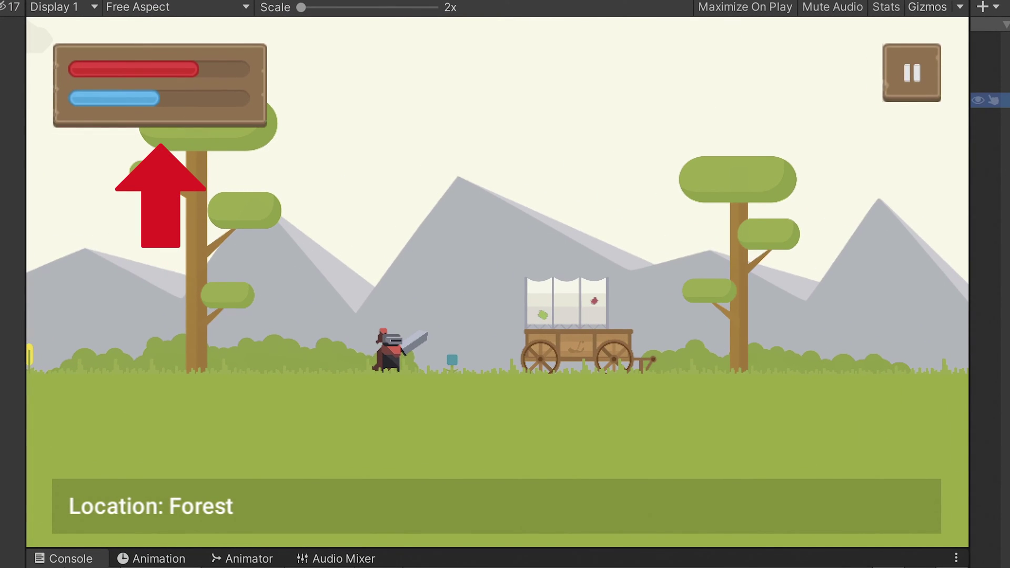
# Step: Select the Mana bar, LocationText background and Pause button in turn to review the interface elements on the Canvas
pyautogui.click(988, 115)
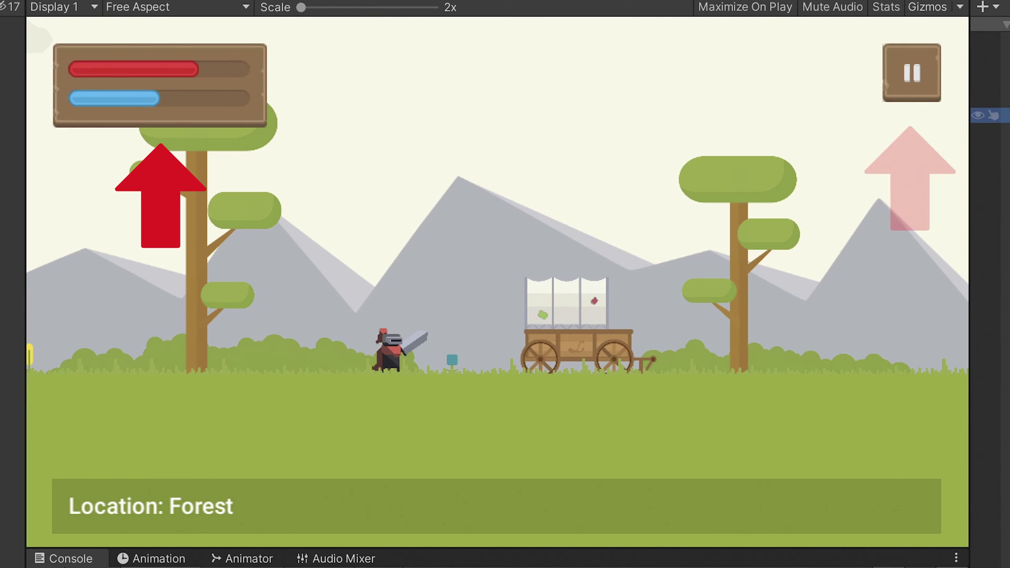
pyautogui.click(989, 130)
pyautogui.click(989, 145)
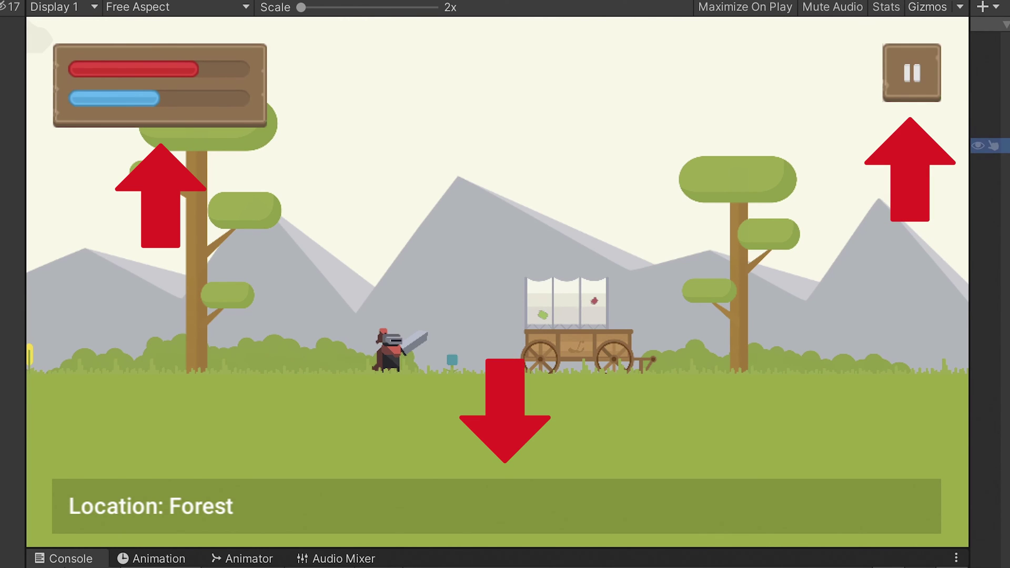
pyautogui.click(989, 131)
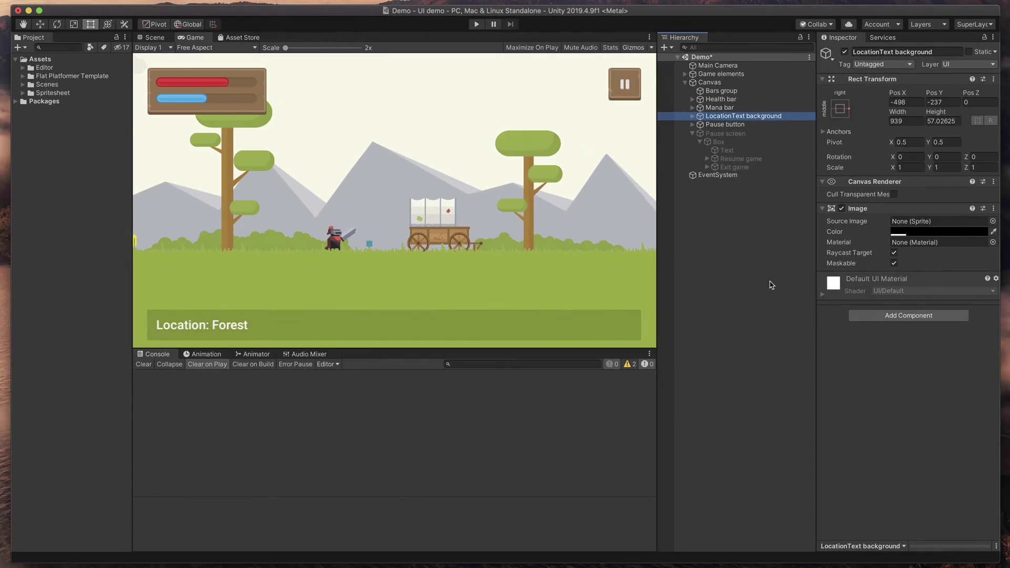
# Step: Widen and maximize the Game view to check how the interface elements are positioned at another size, and restore the editor layout
pyautogui.moveTo(129, 239); pyautogui.dragTo(108, 235)
pyautogui.hotkey('shift', 'space')
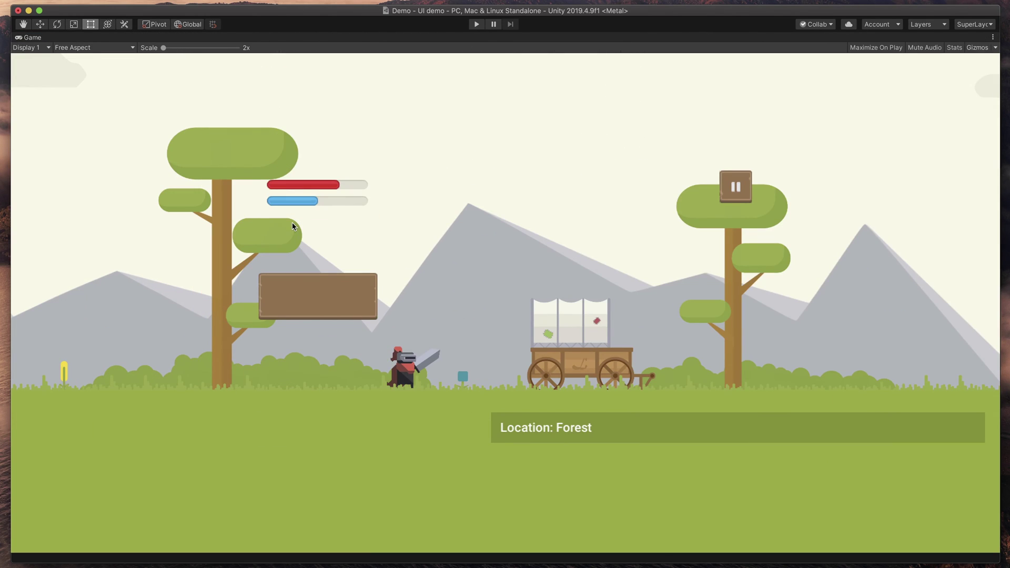
pyautogui.hotkey('shift', 'space')
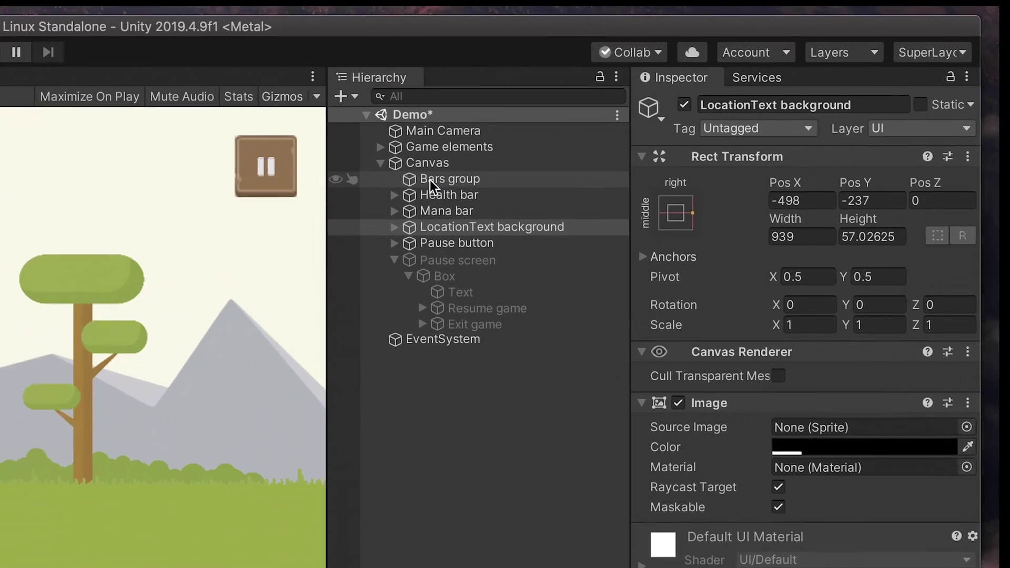
# Step: Anchor the Bars group to the top-left of the Canvas and test it by resizing the Game view
pyautogui.click(430, 180)
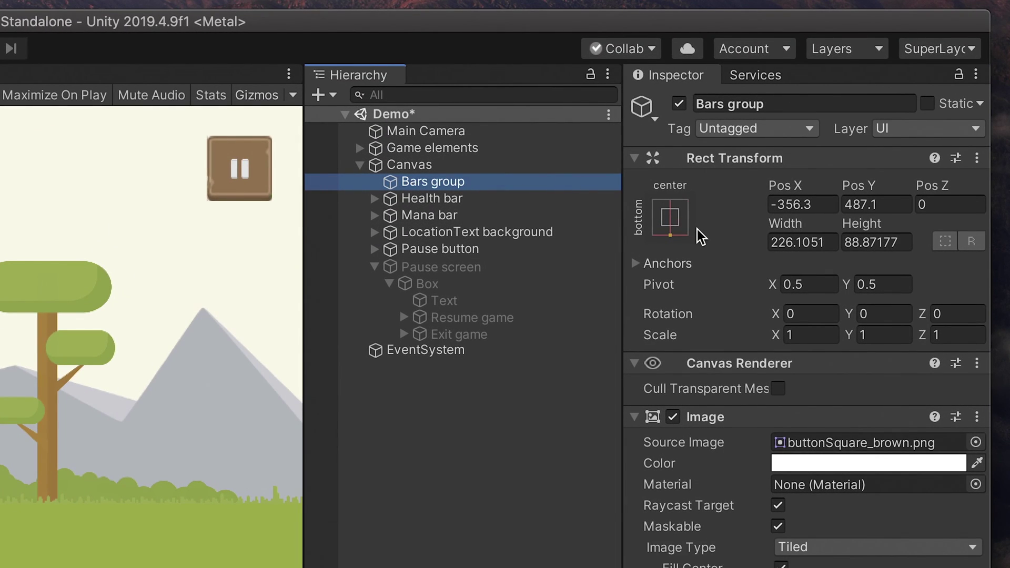
pyautogui.click(681, 228)
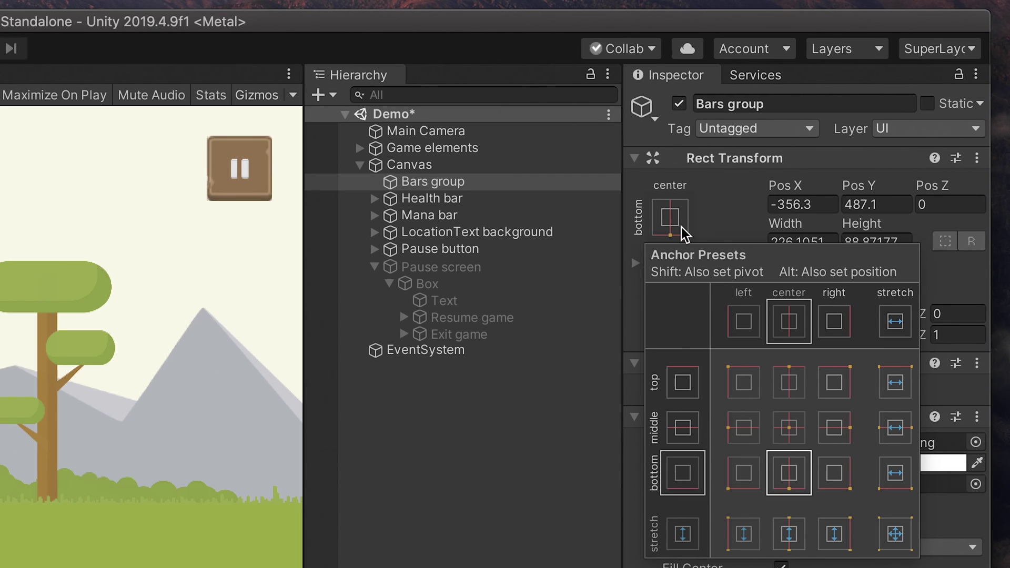
pyautogui.click(748, 388)
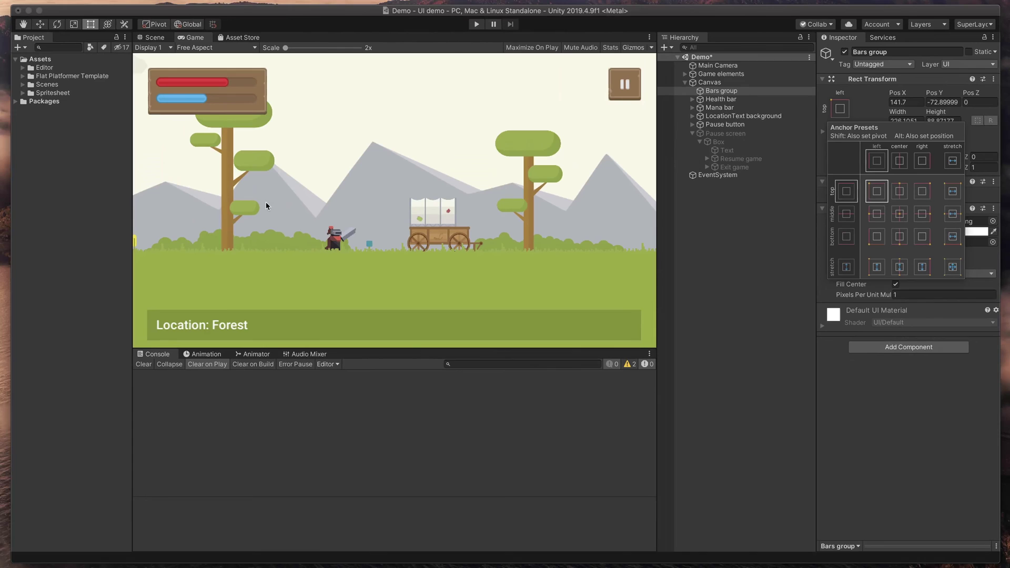
pyautogui.click(135, 225)
pyautogui.moveTo(134, 225)
pyautogui.mouseDown()
pyautogui.moveTo(217, 223)
pyautogui.moveTo(115, 218)
pyautogui.moveTo(296, 215)
pyautogui.moveTo(132, 212)
pyautogui.mouseUp()
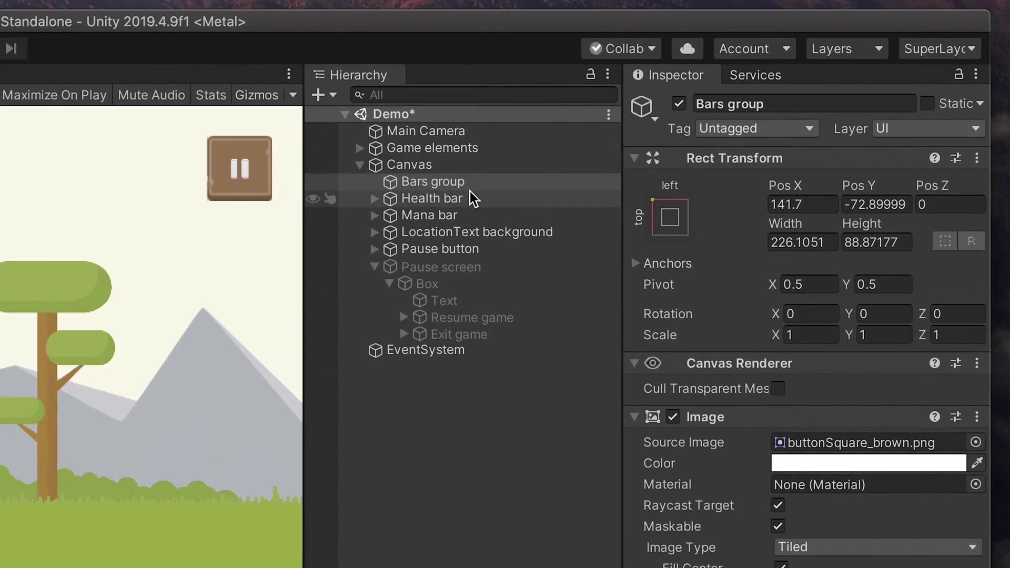
# Step: Make the Health bar and Mana bar children of the Bars group and test them by resizing the Game view
pyautogui.click(736, 100)
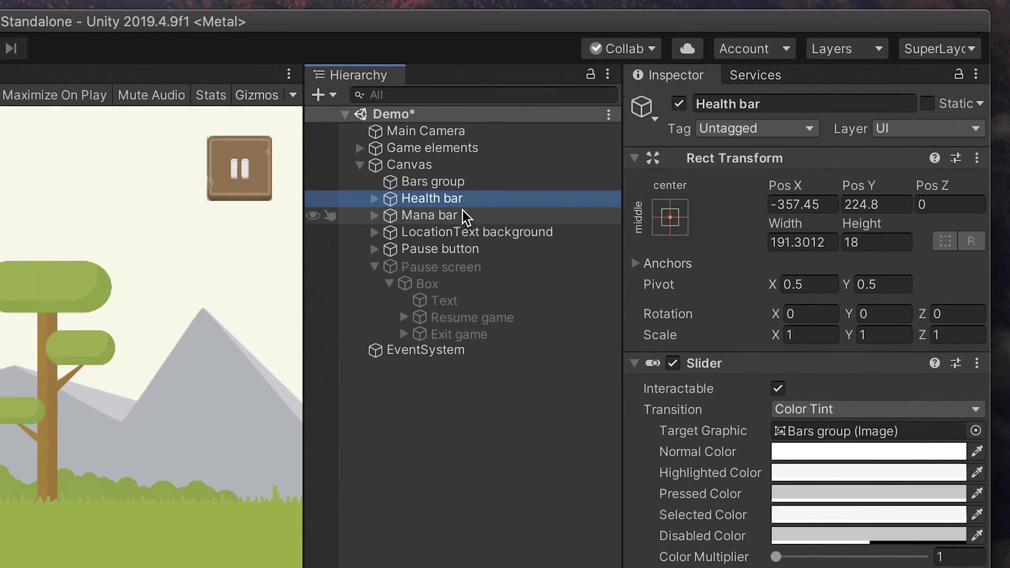
pyautogui.click(670, 216)
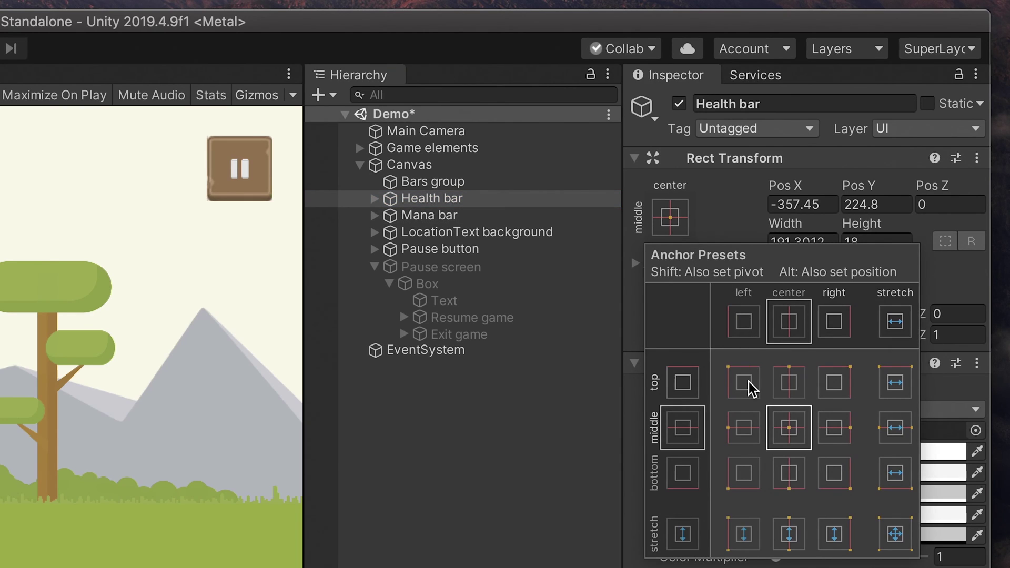
pyautogui.click(421, 198)
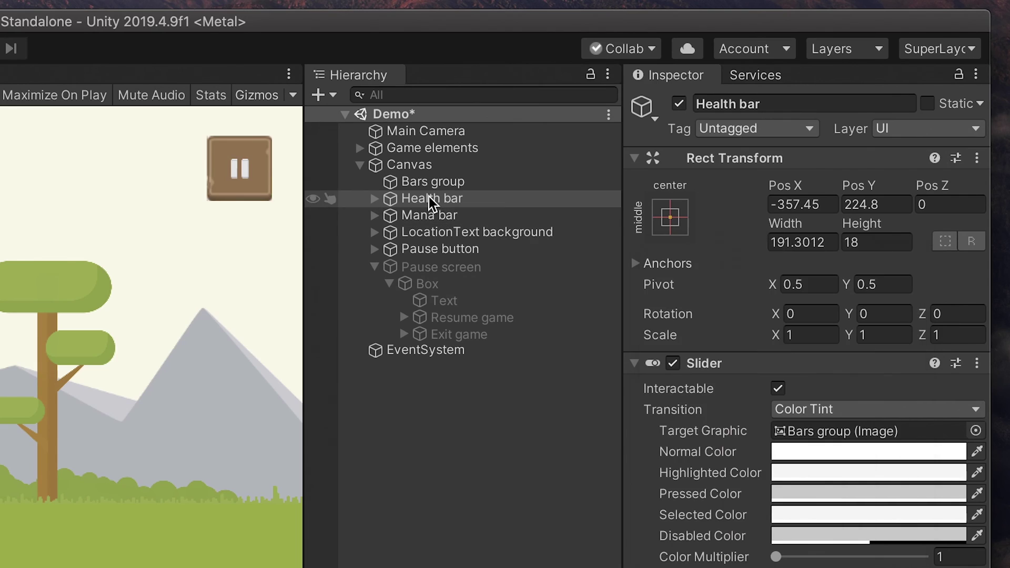
pyautogui.keyDown('shift'); pyautogui.click(430, 217); pyautogui.keyUp('shift')
pyautogui.moveTo(430, 216)
pyautogui.mouseDown()
pyautogui.moveTo(453, 197)
pyautogui.moveTo(446, 186)
pyautogui.mouseUp()
pyautogui.click(446, 185)
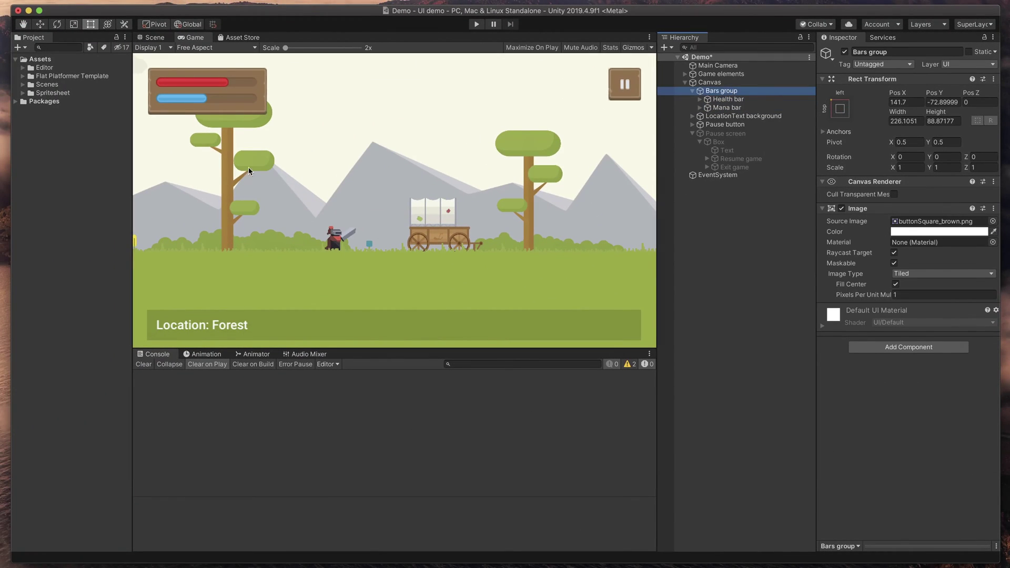
pyautogui.click(143, 192)
pyautogui.moveTo(130, 192)
pyautogui.mouseDown()
pyautogui.moveTo(337, 183)
pyautogui.moveTo(133, 178)
pyautogui.mouseUp()
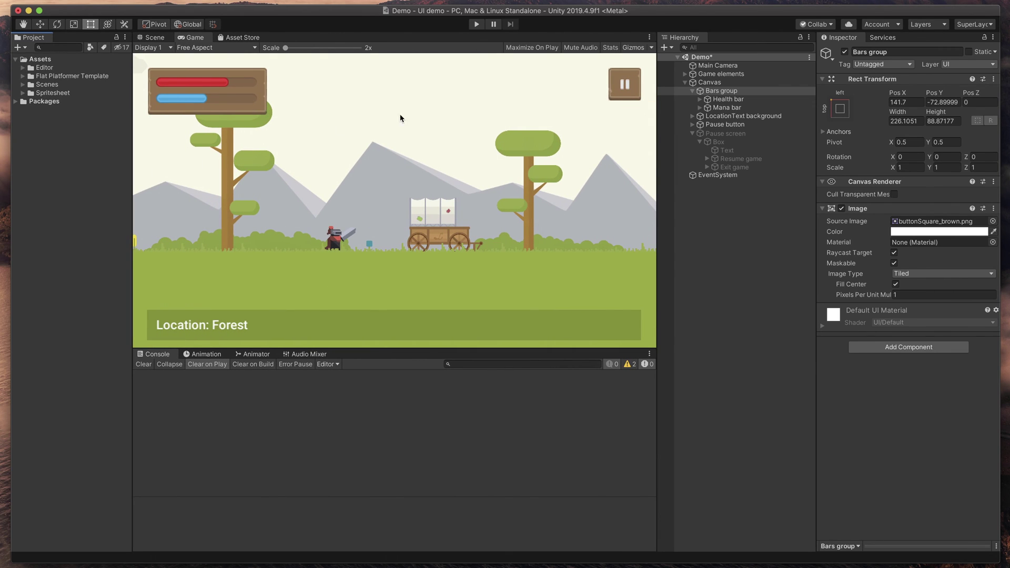
# Step: Anchor the Pause button to the top-right of the Canvas and test it by resizing the Game view
pyautogui.click(739, 125)
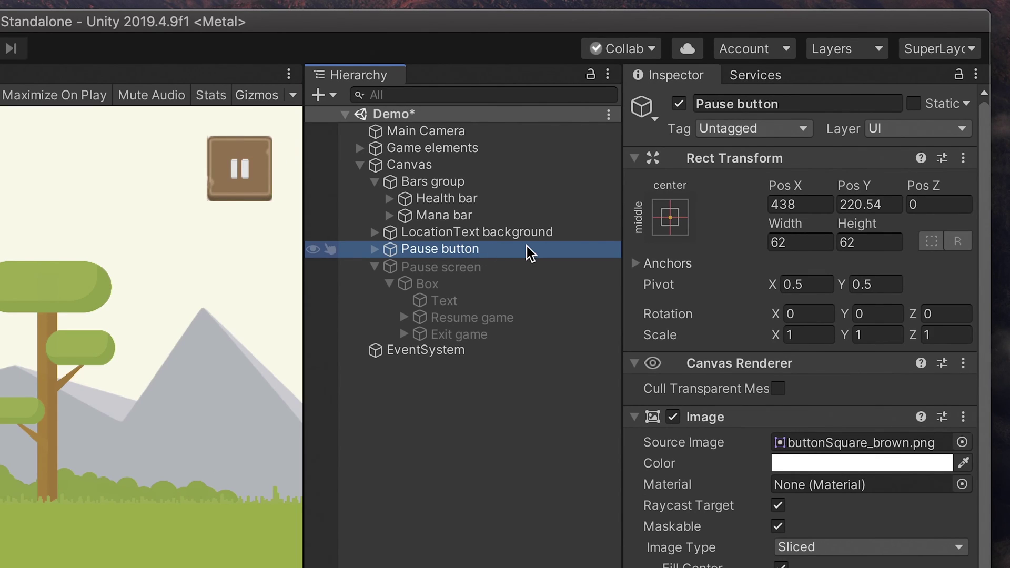
pyautogui.click(374, 250)
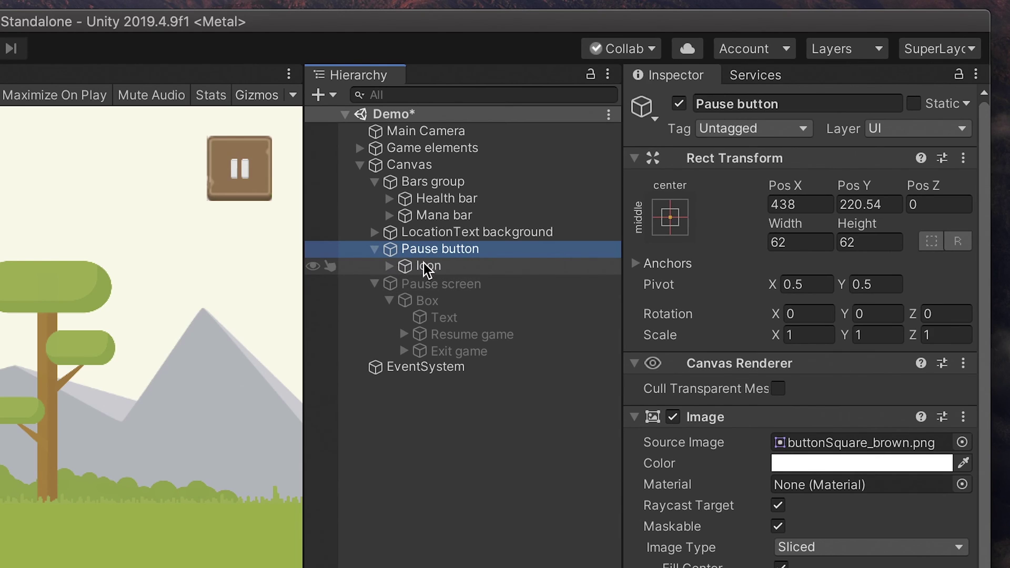
pyautogui.click(374, 249)
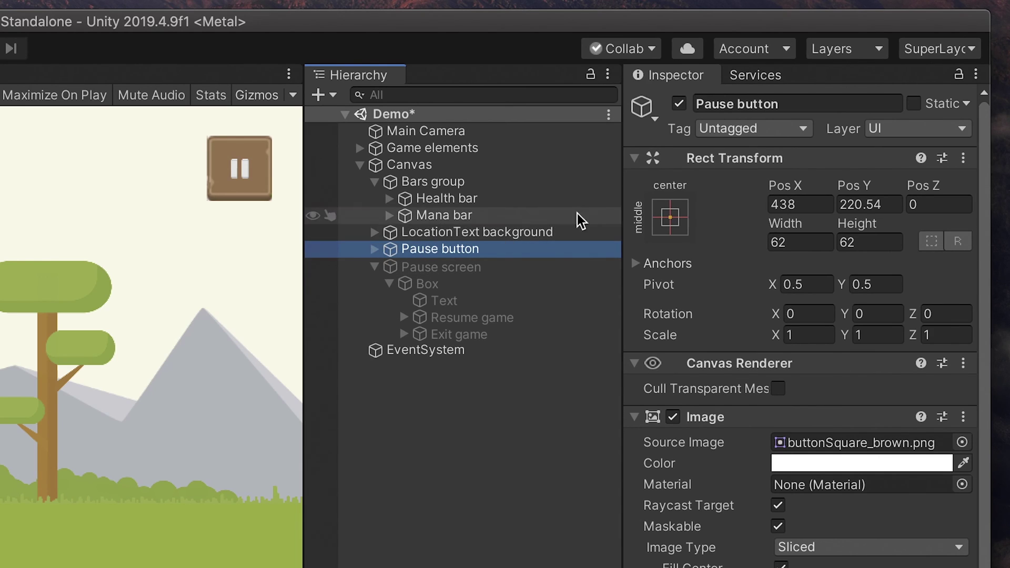
pyautogui.click(670, 213)
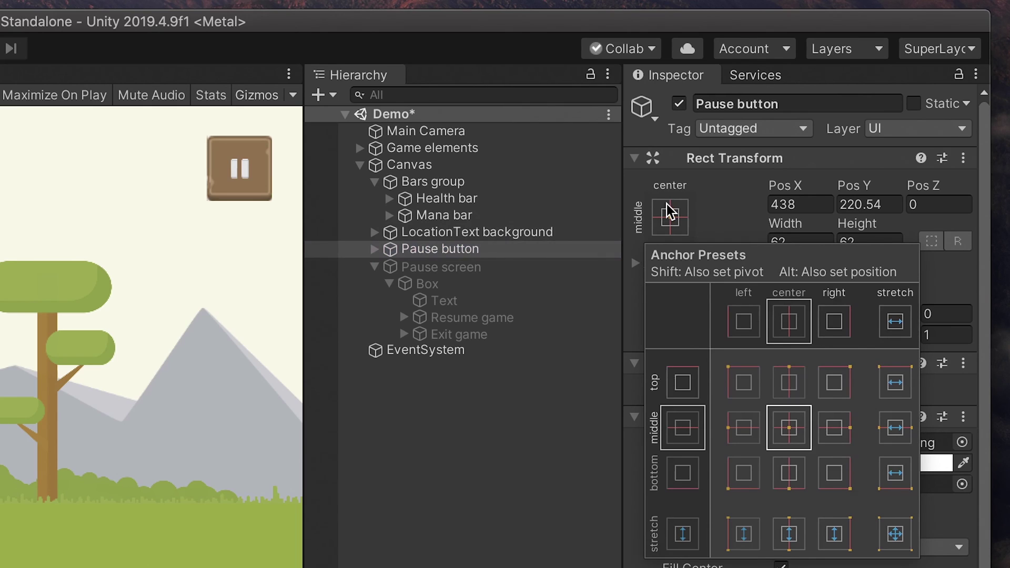
pyautogui.click(834, 383)
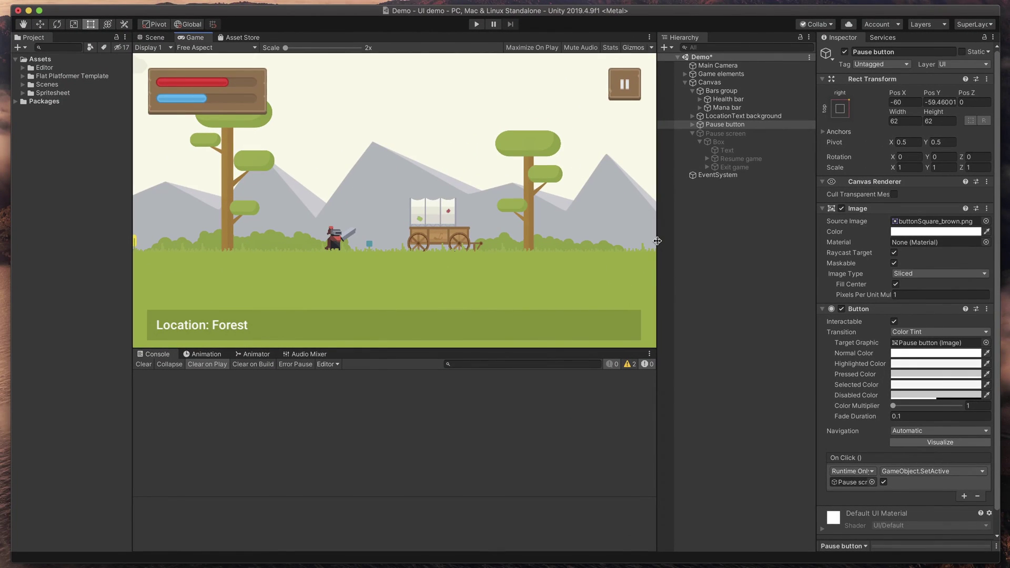
pyautogui.moveTo(657, 241)
pyautogui.mouseDown()
pyautogui.moveTo(641, 238)
pyautogui.moveTo(669, 232)
pyautogui.moveTo(640, 235)
pyautogui.moveTo(658, 232)
pyautogui.mouseUp()
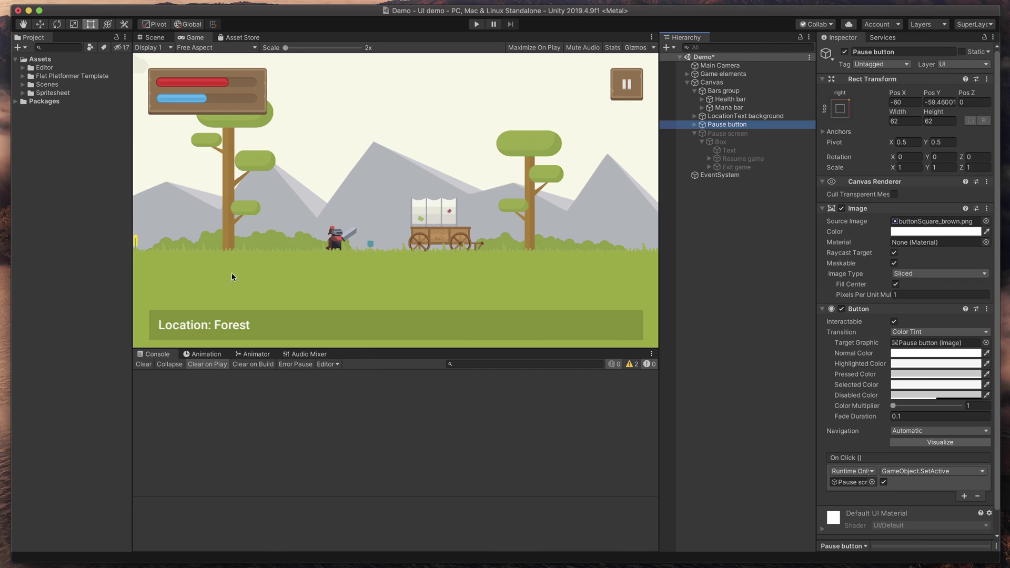
# Step: Anchor the LocationText background to the bottom-center of the Canvas and test it by resizing the Game view
pyautogui.click(714, 116)
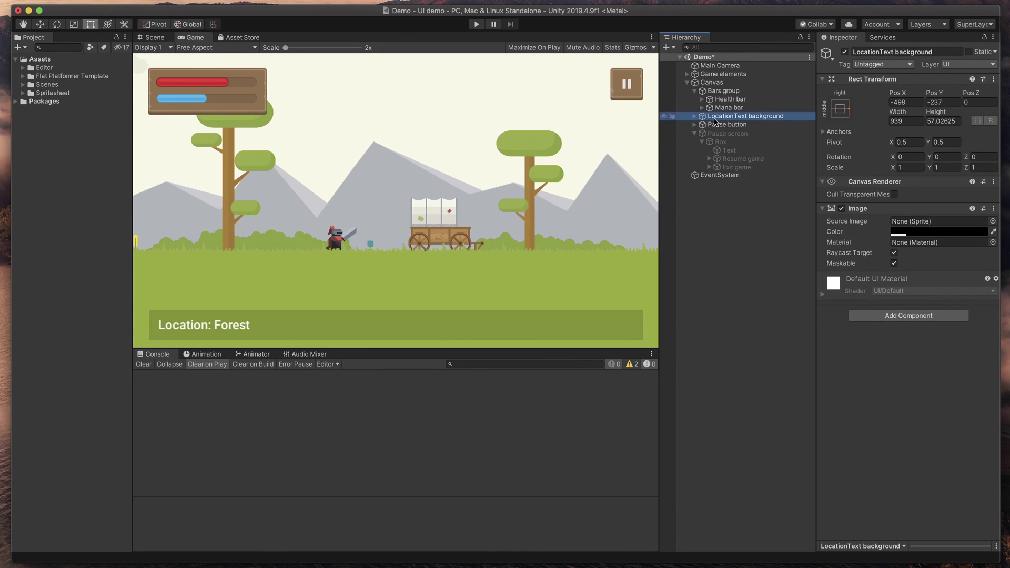
pyautogui.click(840, 109)
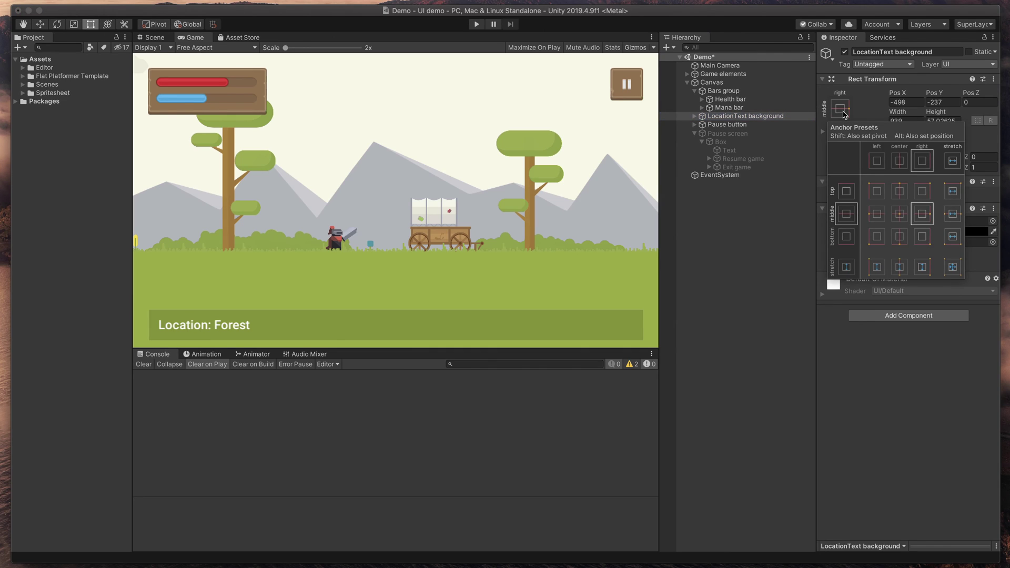
pyautogui.click(899, 237)
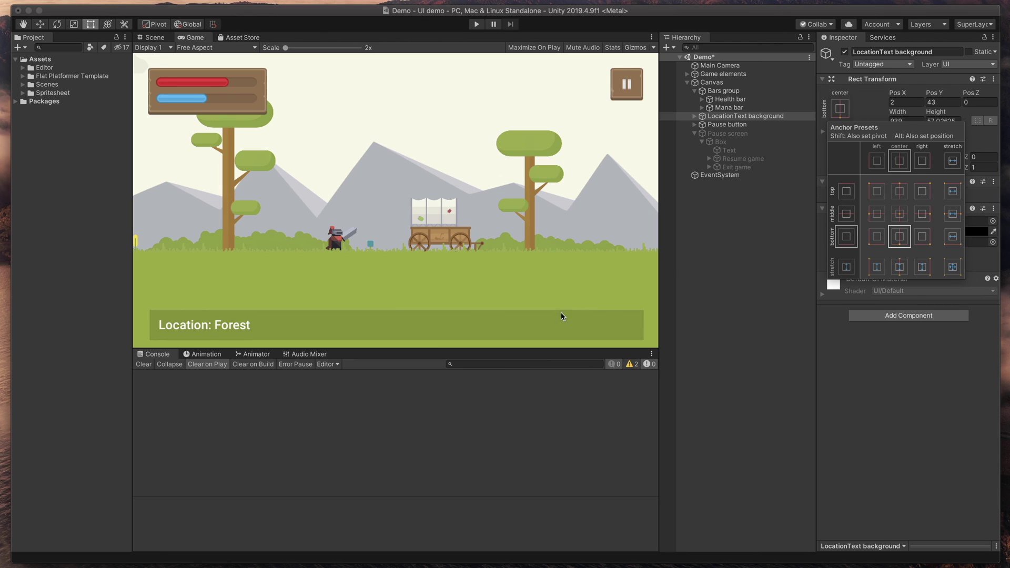
pyautogui.click(502, 353)
pyautogui.moveTo(502, 351)
pyautogui.mouseDown()
pyautogui.moveTo(503, 379)
pyautogui.moveTo(504, 349)
pyautogui.mouseUp()
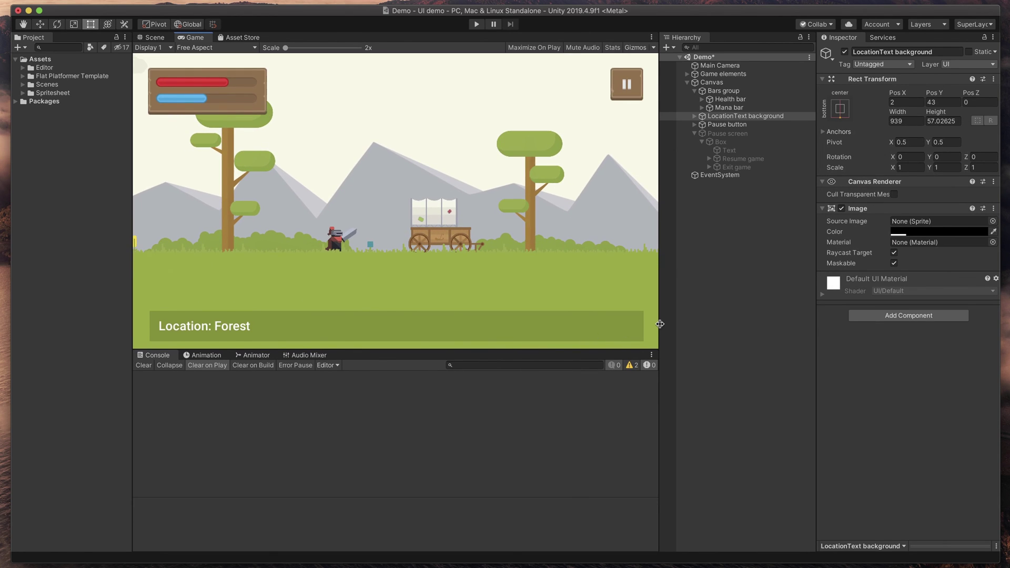
pyautogui.moveTo(660, 323)
pyautogui.mouseDown()
pyautogui.moveTo(732, 331)
pyautogui.moveTo(629, 322)
pyautogui.moveTo(728, 318)
pyautogui.moveTo(664, 319)
pyautogui.mouseUp()
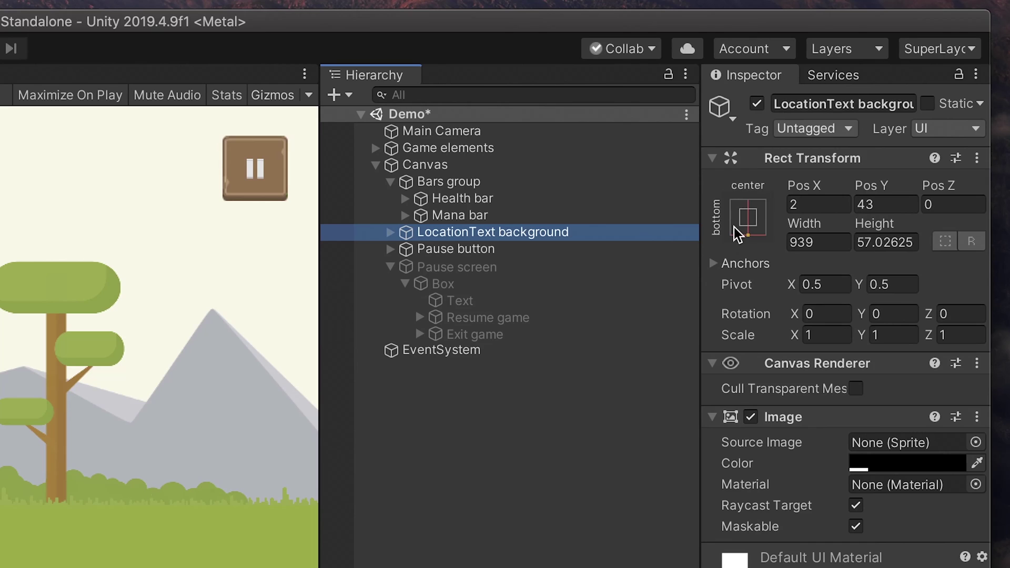
# Step: Switch the LocationText background to the bottom-stretch anchor preset and test it by widening the Game view
pyautogui.click(875, 111)
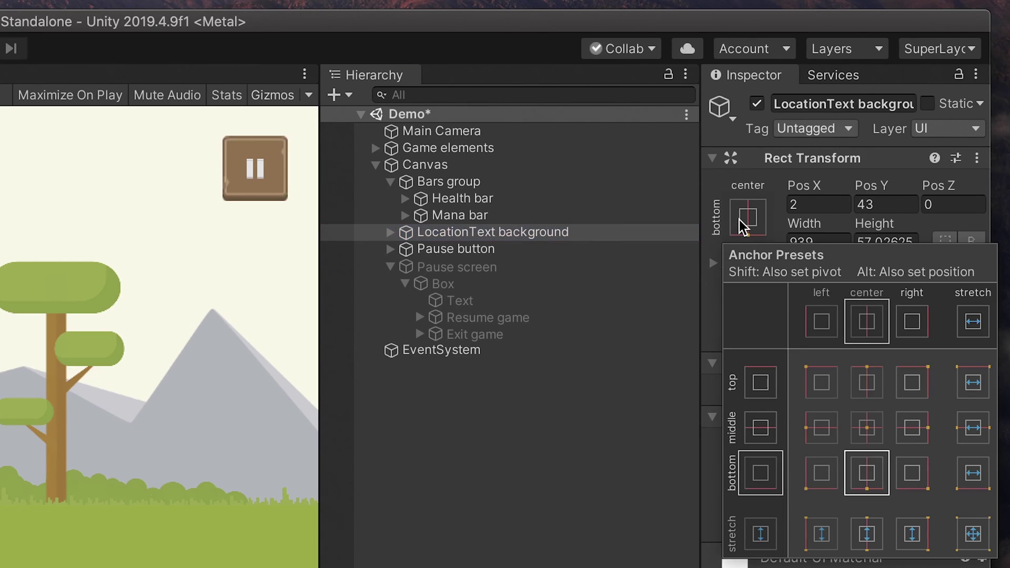
pyautogui.click(972, 476)
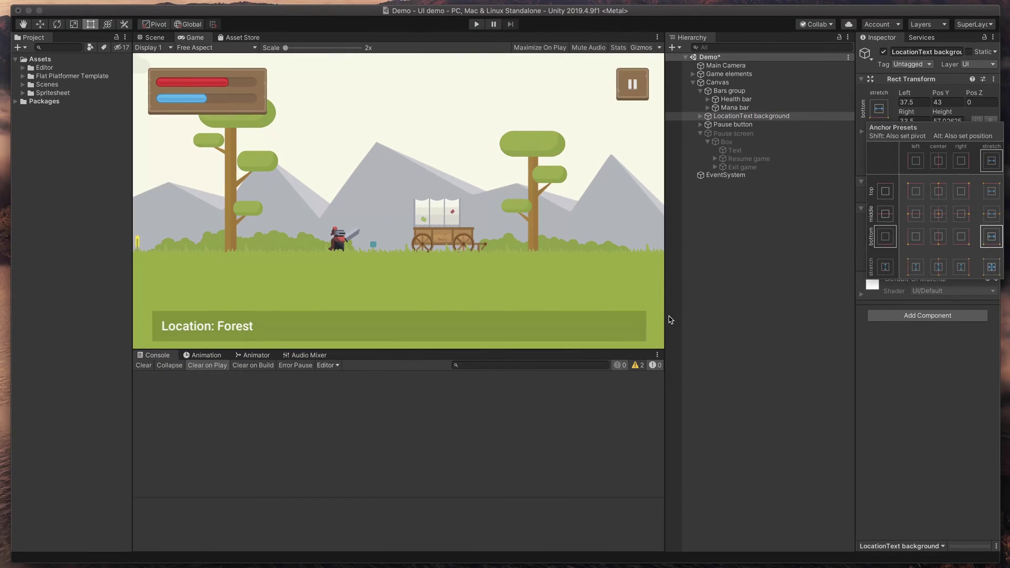
pyautogui.click(668, 319)
pyautogui.moveTo(664, 316)
pyautogui.mouseDown()
pyautogui.moveTo(727, 316)
pyautogui.moveTo(615, 316)
pyautogui.moveTo(681, 312)
pyautogui.mouseUp()
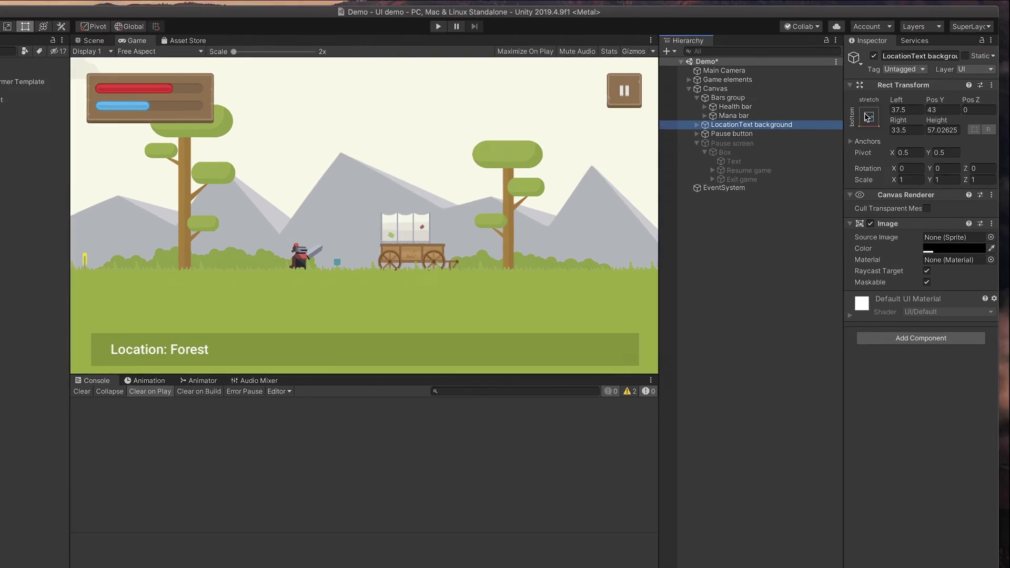
# Step: Apply the bottom-stretch anchor preset to the LocationText background with its position also set, and test it by narrowing the Game view
pyautogui.click(877, 109)
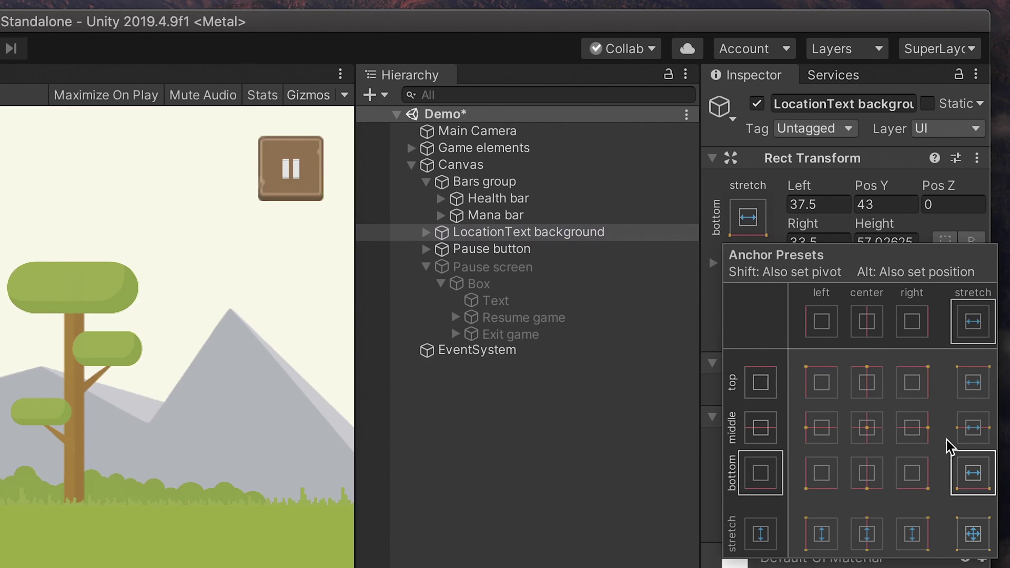
pyautogui.press('alt')
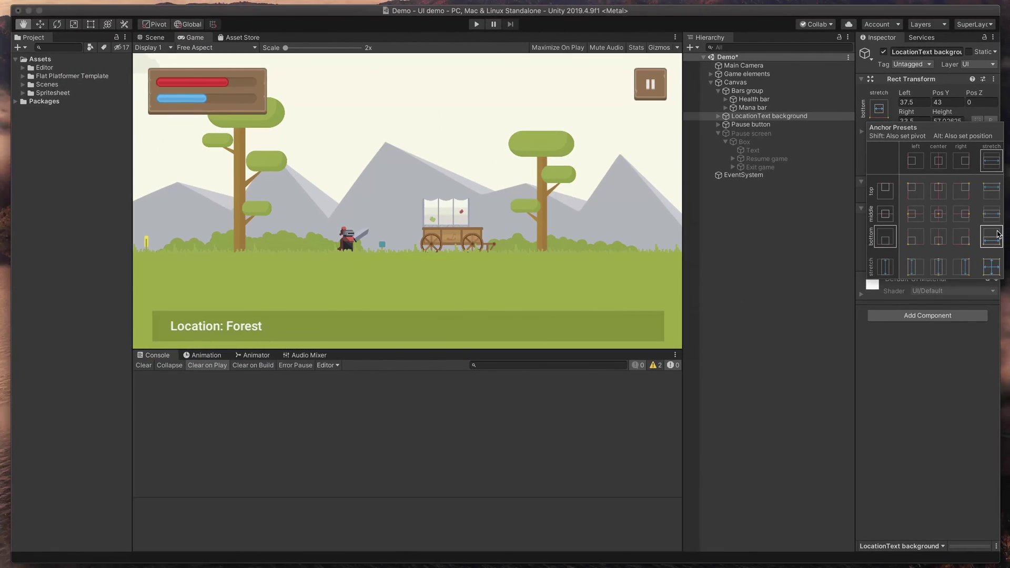
pyautogui.keyDown('alt'); pyautogui.click(985, 471); pyautogui.keyUp('alt')
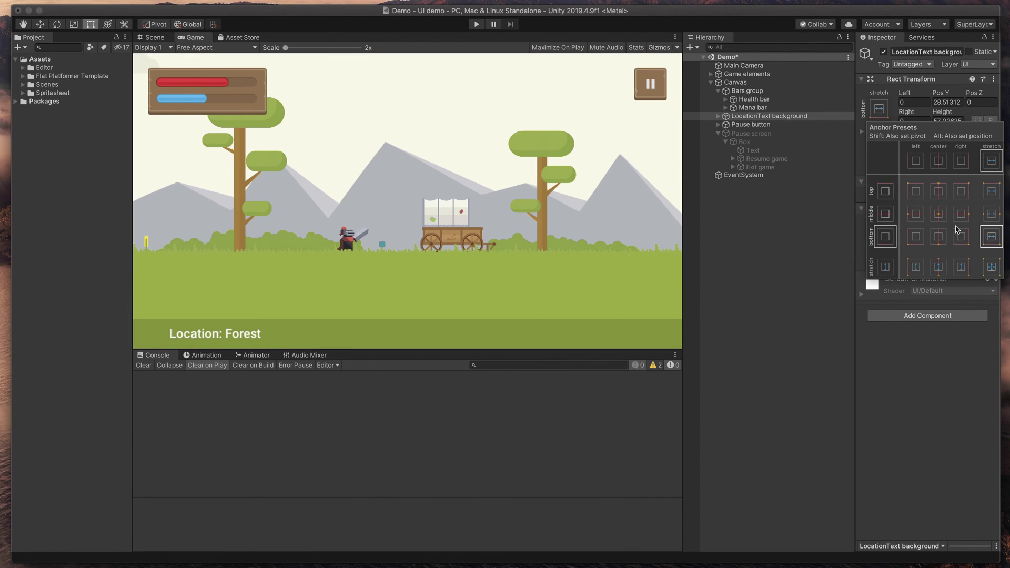
pyautogui.click(689, 256)
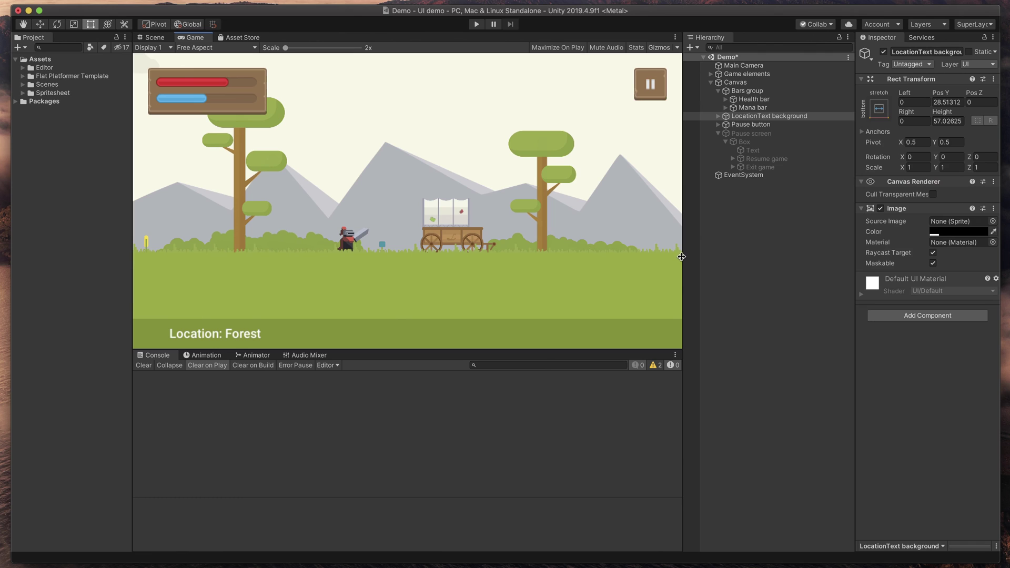
pyautogui.moveTo(681, 256); pyautogui.dragTo(645, 249)
# Step: Apply the middle-center anchor preset with position also set to the Location text inside the LocationText background
pyautogui.click(680, 117)
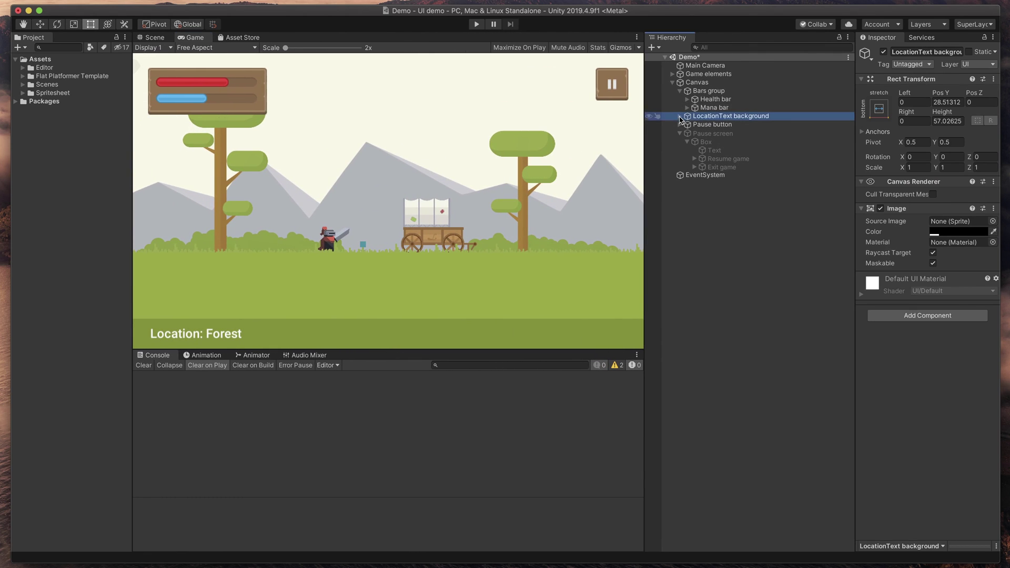
pyautogui.click(680, 116)
pyautogui.click(718, 124)
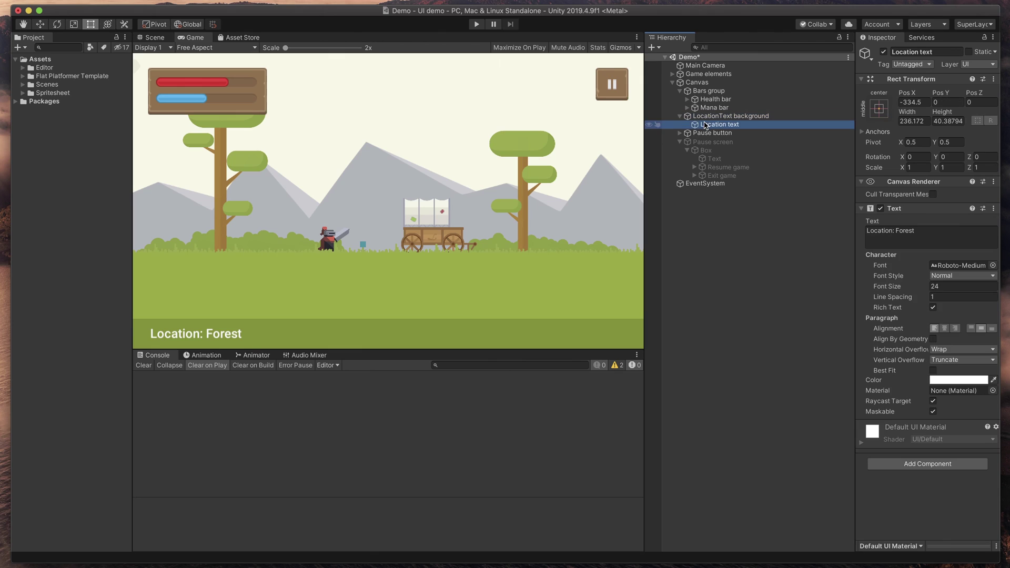
pyautogui.click(877, 108)
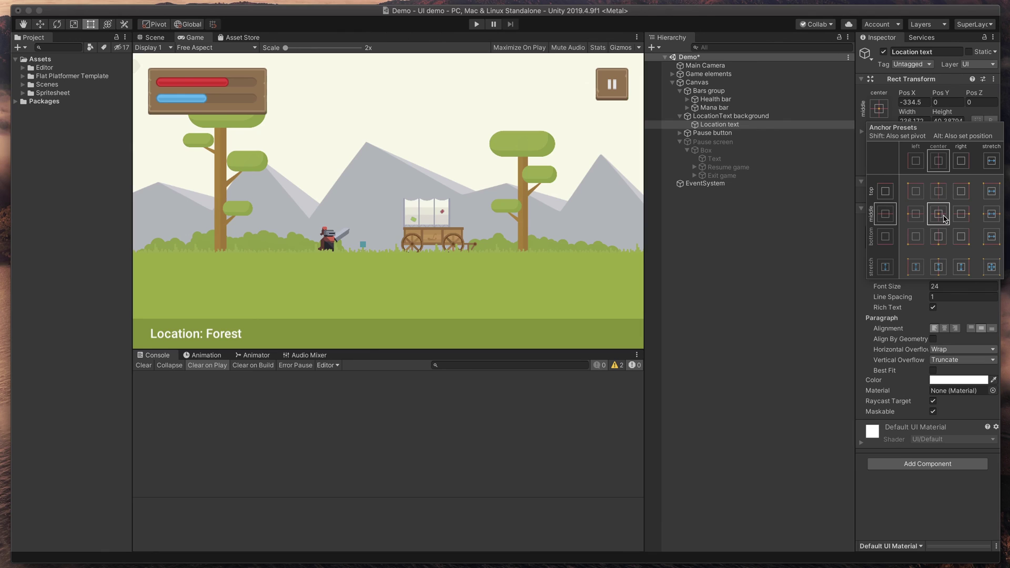
pyautogui.press('alt')
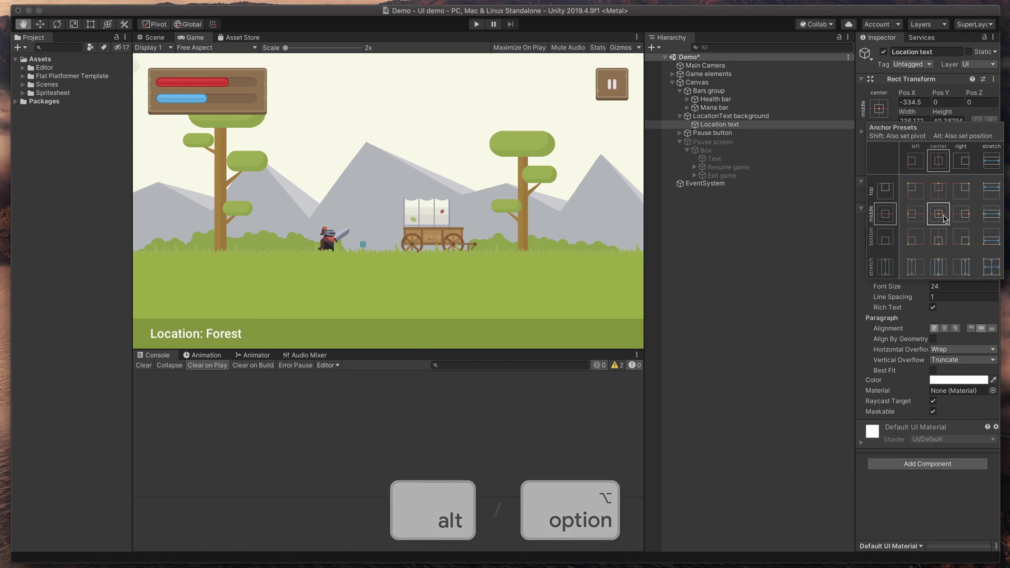
pyautogui.keyDown('alt'); pyautogui.click(944, 218); pyautogui.keyUp('alt')
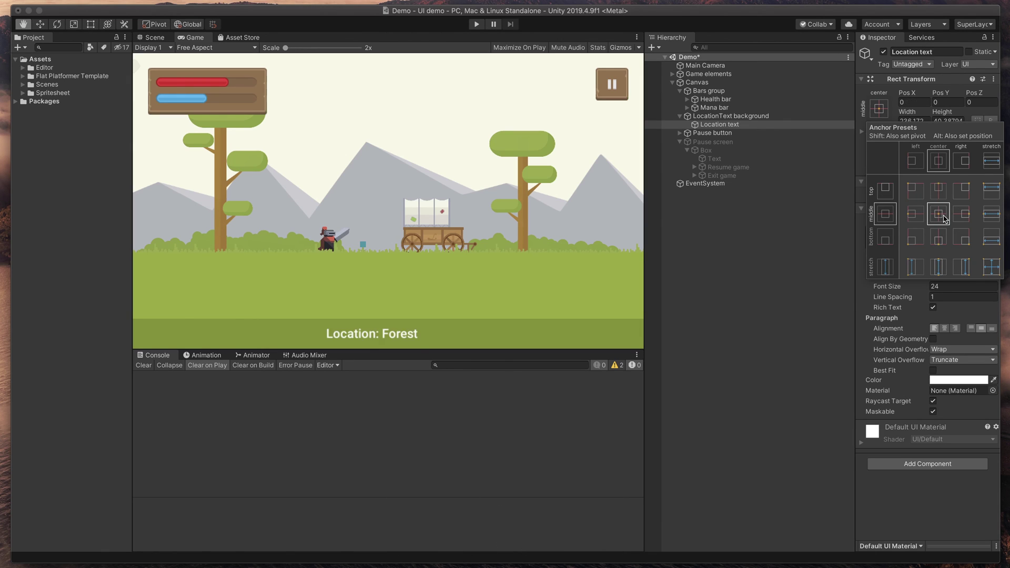
pyautogui.click(699, 280)
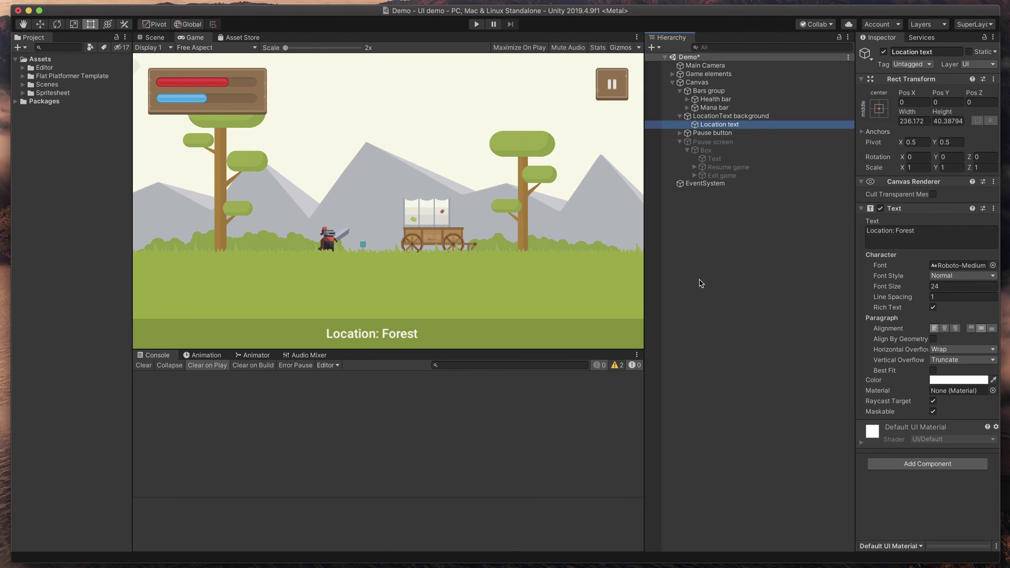
pyautogui.moveTo(855, 282); pyautogui.dragTo(821, 280)
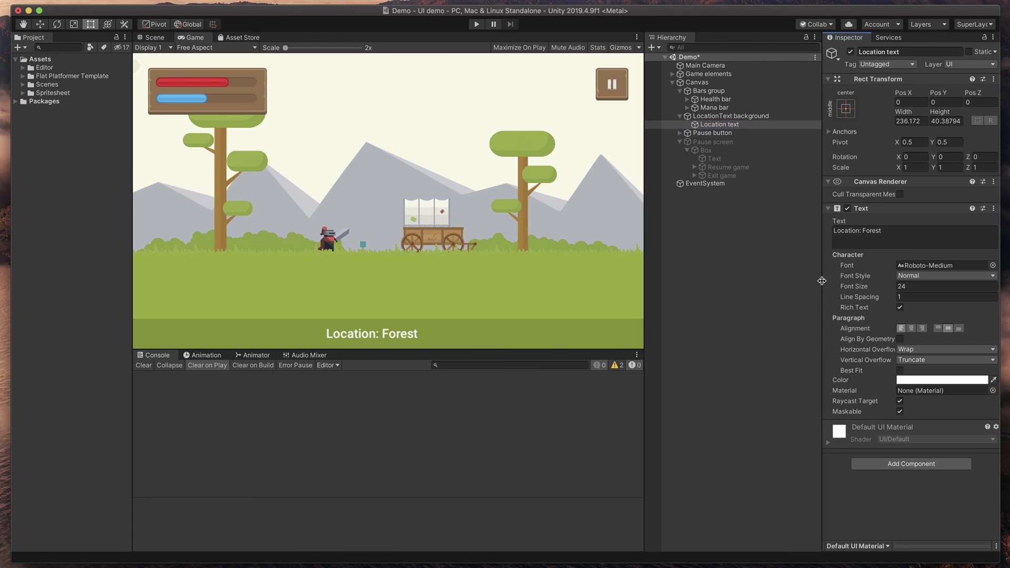
# Step: Run the game and examine the UI layout in the resized and maximized Game view, then restore the view
pyautogui.click(475, 24)
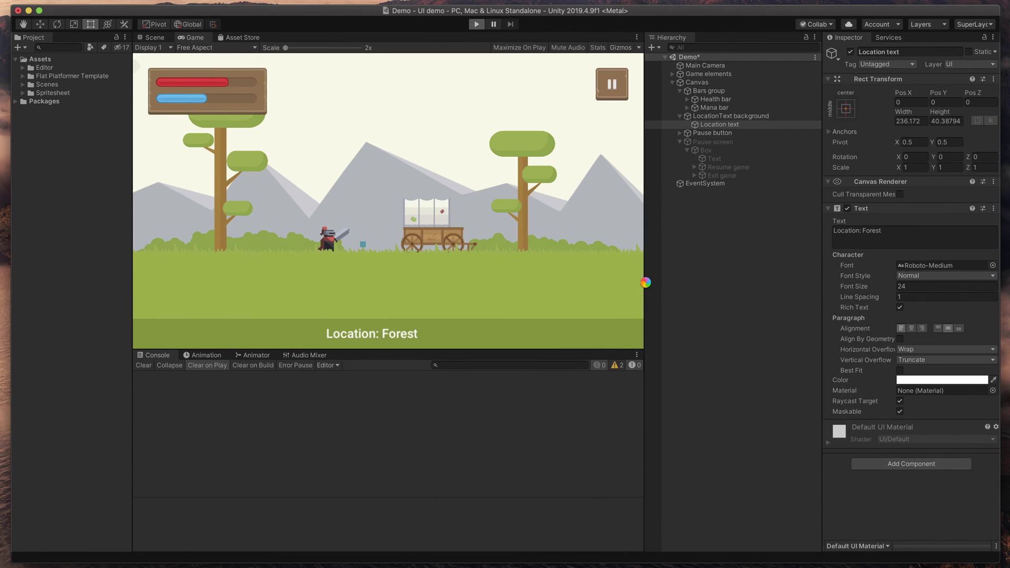
pyautogui.press('super+p')
pyautogui.moveTo(650, 282)
pyautogui.mouseDown()
pyautogui.moveTo(762, 284)
pyautogui.moveTo(639, 280)
pyautogui.mouseUp()
pyautogui.hotkey('shift', 'space')
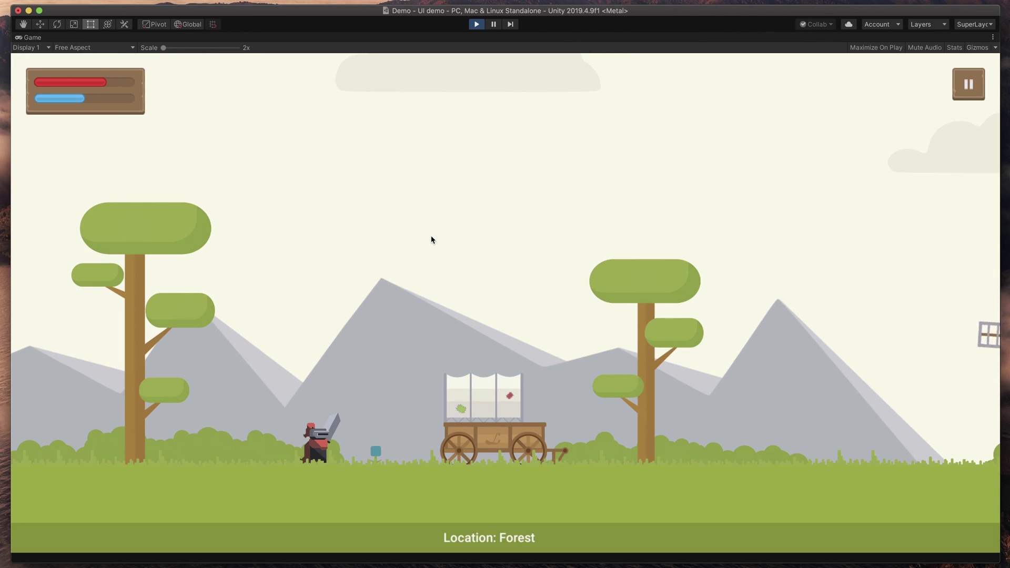
pyautogui.hotkey('shift', 'space')
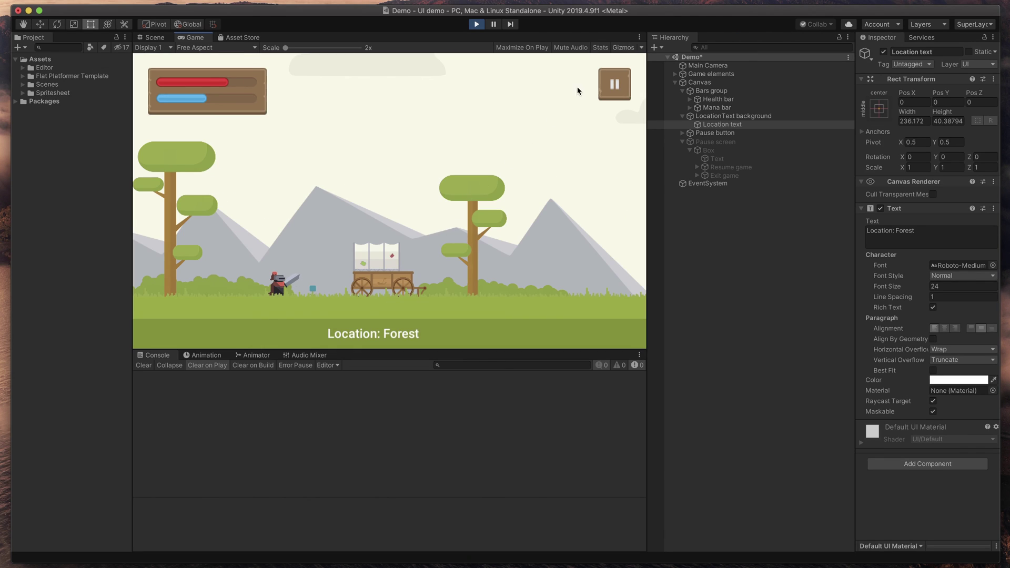
# Step: Open the in-game pause menu, check its overlay while widening the Game view, and stop the game
pyautogui.click(626, 77)
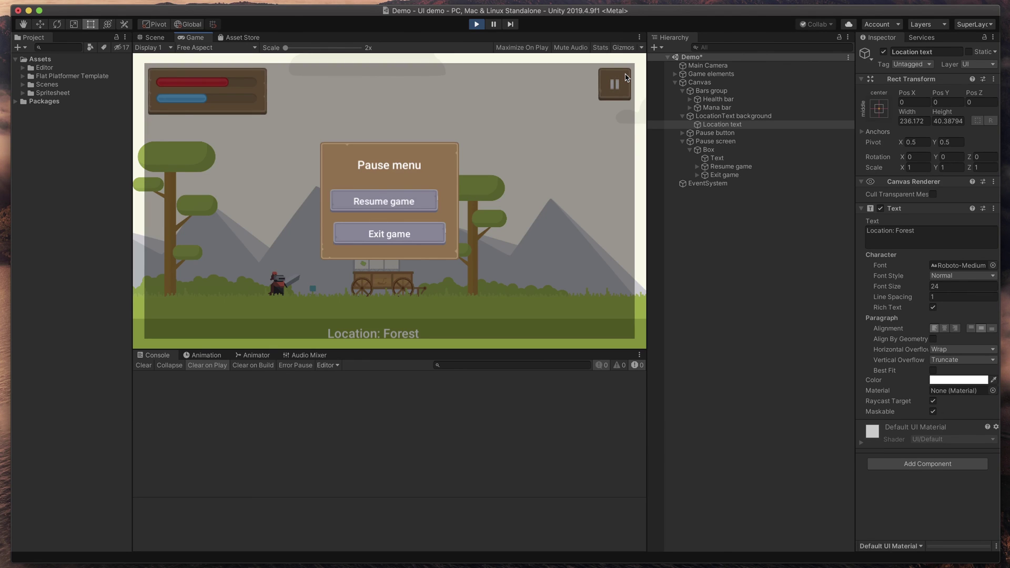
pyautogui.moveTo(646, 243)
pyautogui.mouseDown()
pyautogui.moveTo(742, 256)
pyautogui.moveTo(653, 247)
pyautogui.mouseUp()
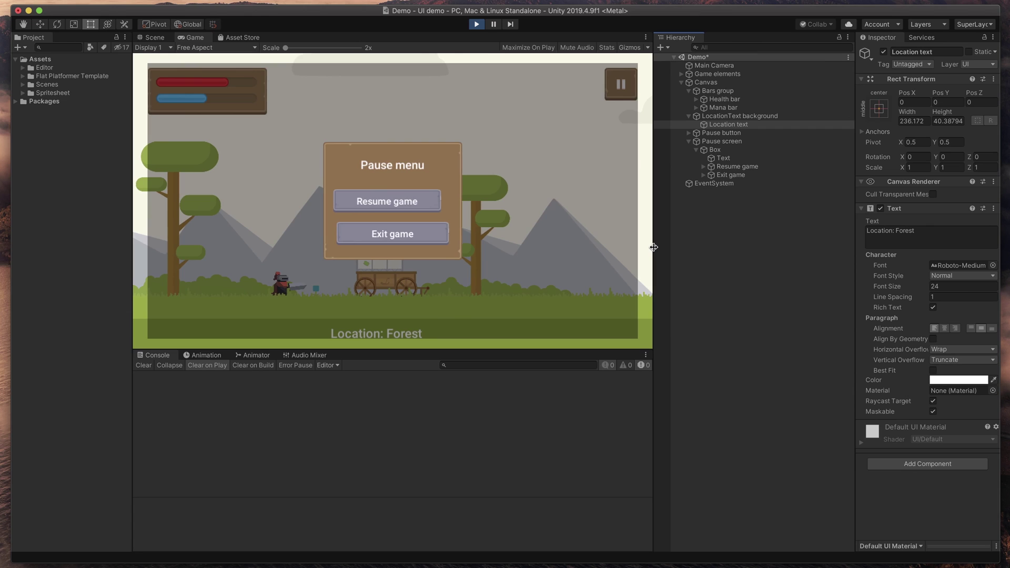
pyautogui.moveTo(855, 251); pyautogui.dragTo(816, 251)
pyautogui.click(476, 24)
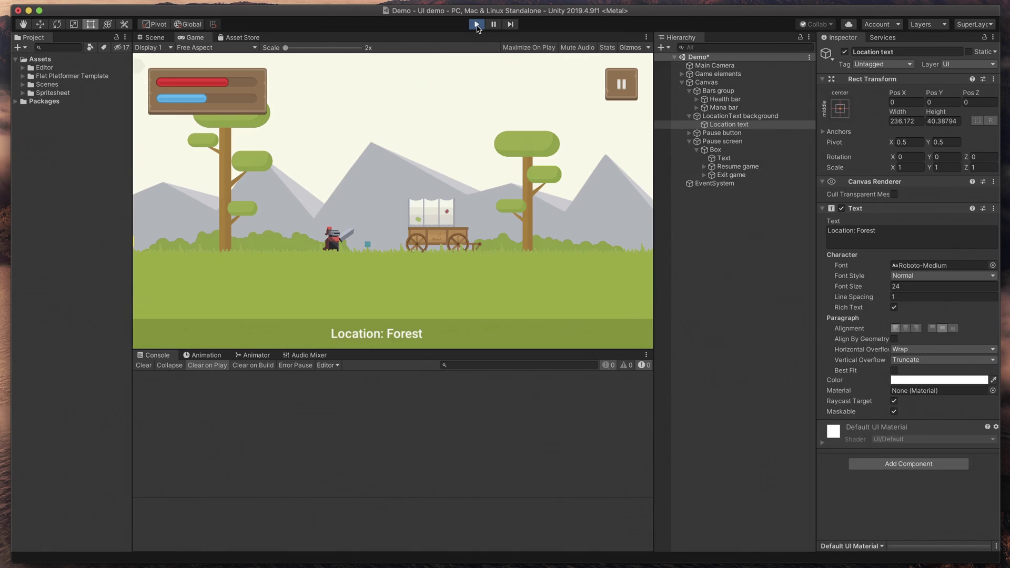
# Step: Activate the disabled Pause screen object in the Canvas
pyautogui.click(707, 144)
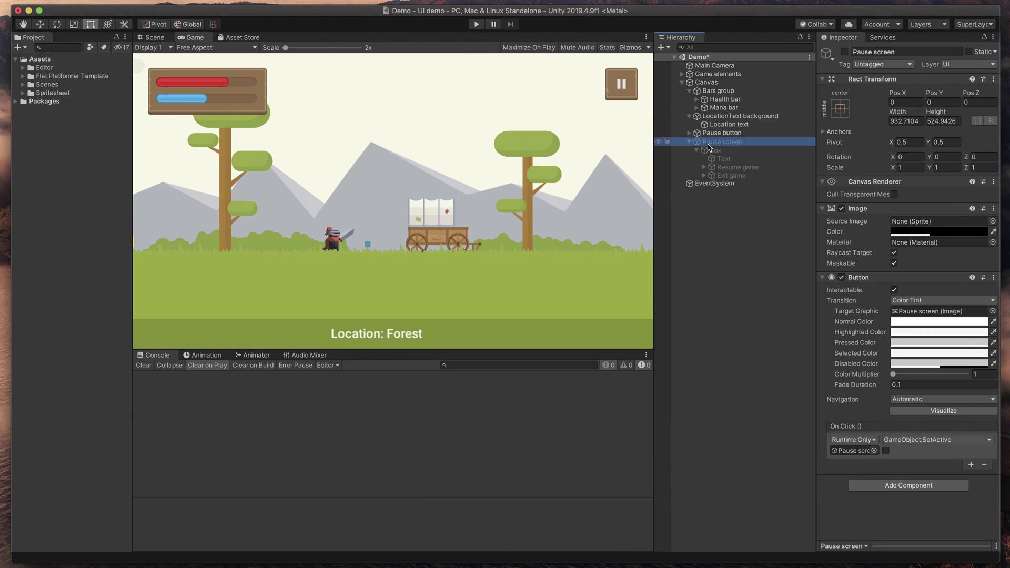
pyautogui.press('q')
pyautogui.hotkey('alt', 'shift', 'a')
pyautogui.press('t')
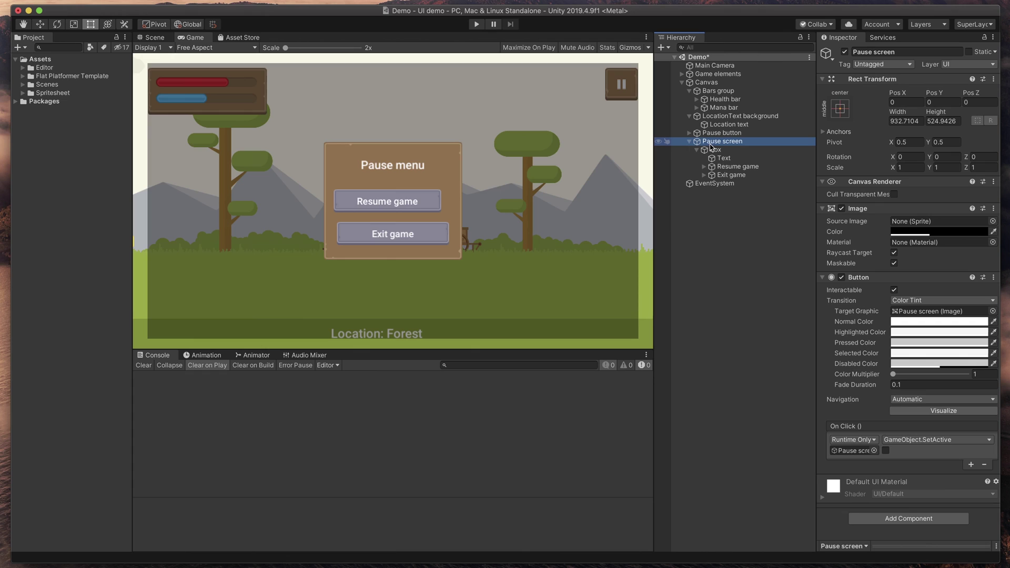
# Step: Apply the full stretch anchor preset in both directions to the Pause screen, with its position also set
pyautogui.click(725, 151)
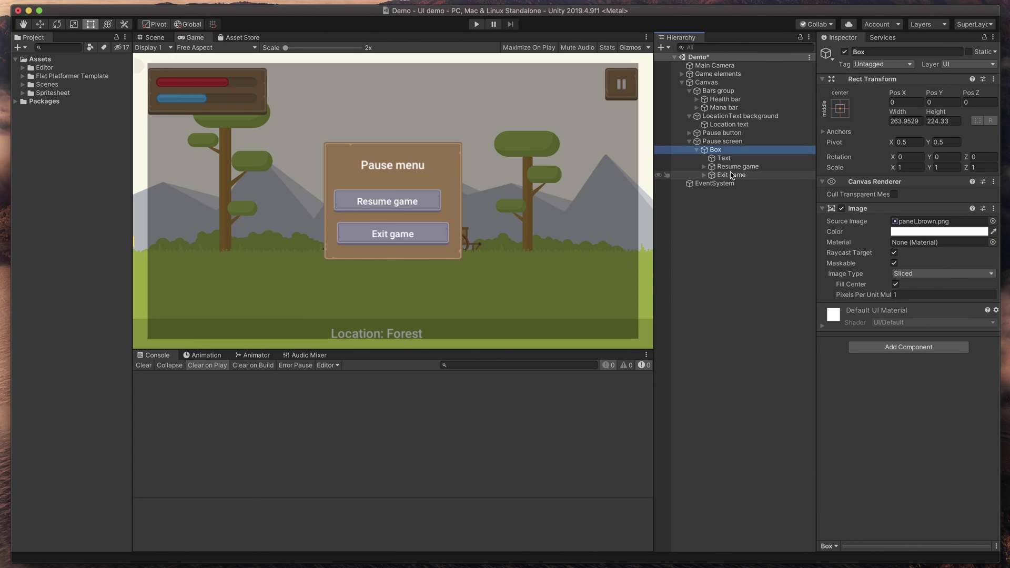
pyautogui.click(730, 142)
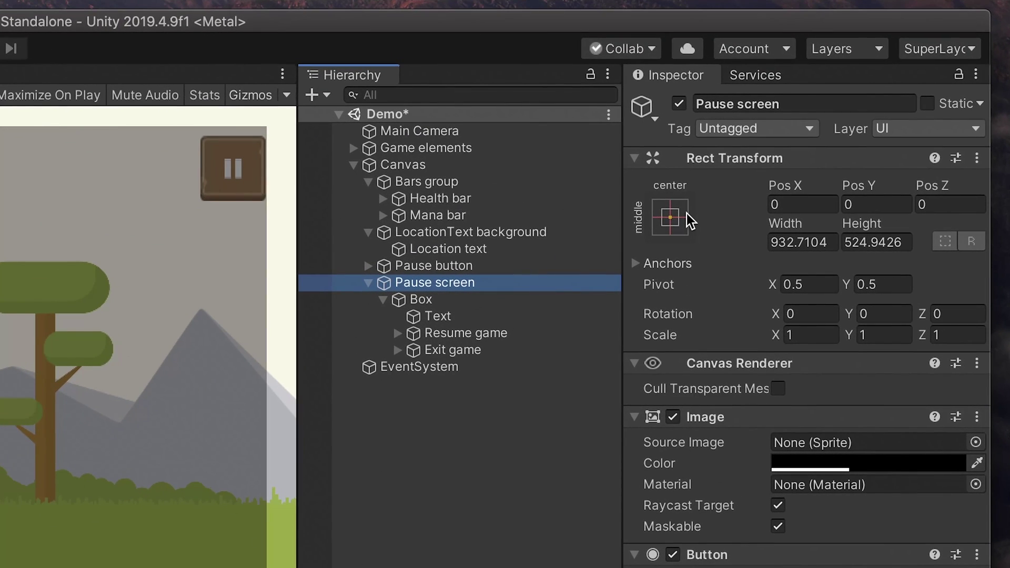
pyautogui.click(670, 217)
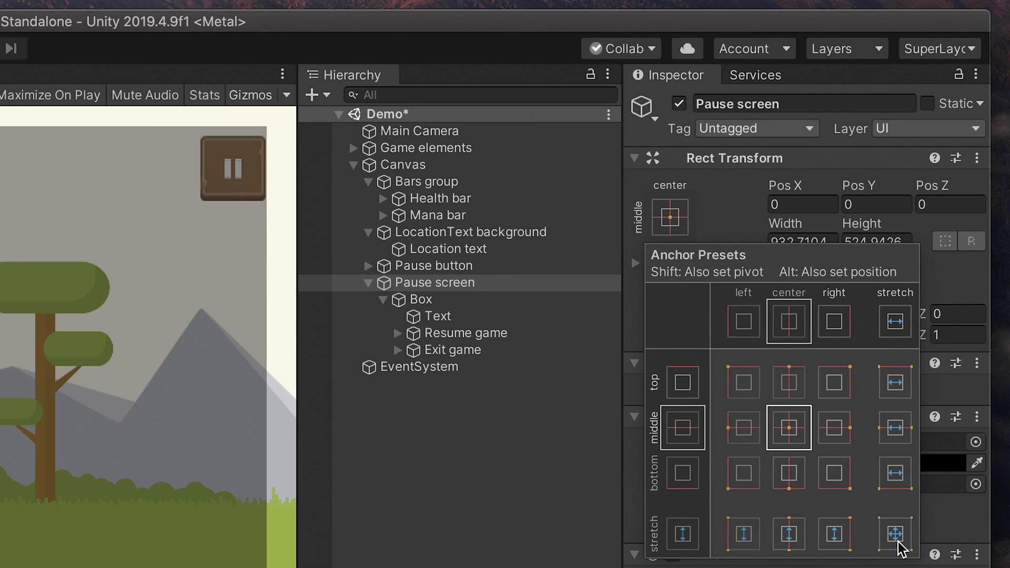
pyautogui.press('alt')
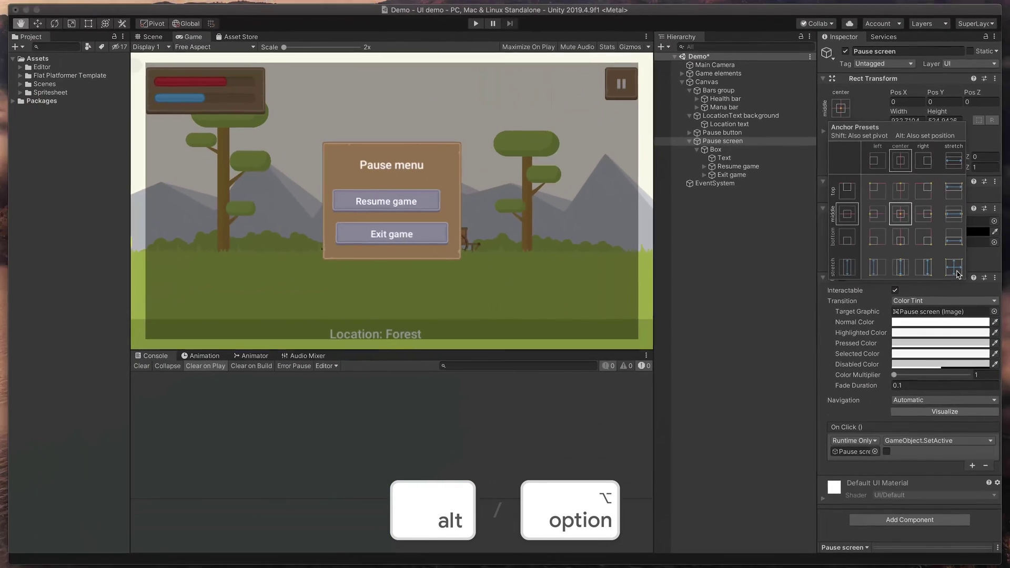
pyautogui.keyDown('alt'); pyautogui.click(954, 269); pyautogui.keyUp('alt')
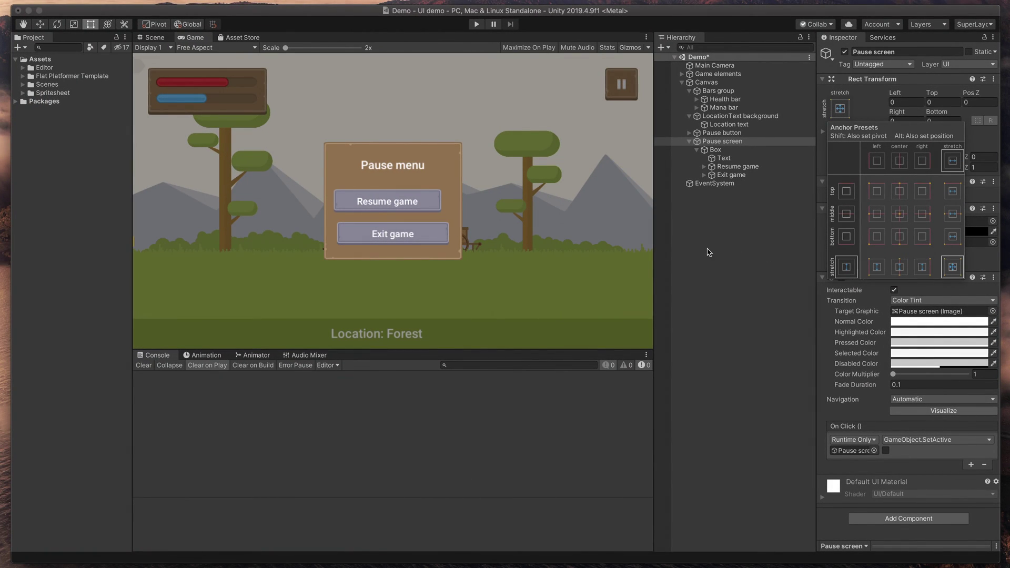
pyautogui.click(716, 170)
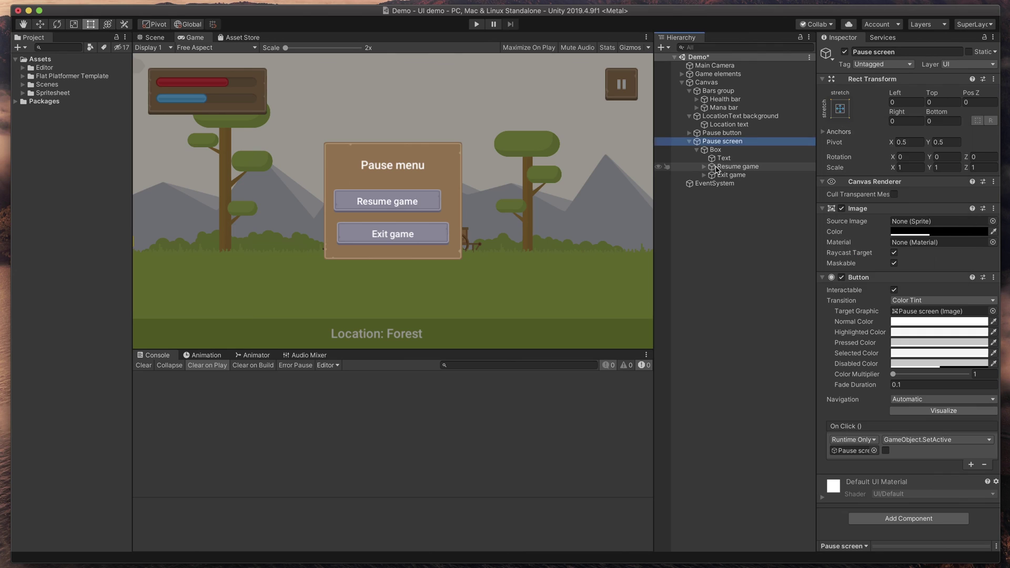
# Step: Apply the middle-stretch anchor preset with position also set to both the Resume game and Exit game buttons
pyautogui.click(746, 167)
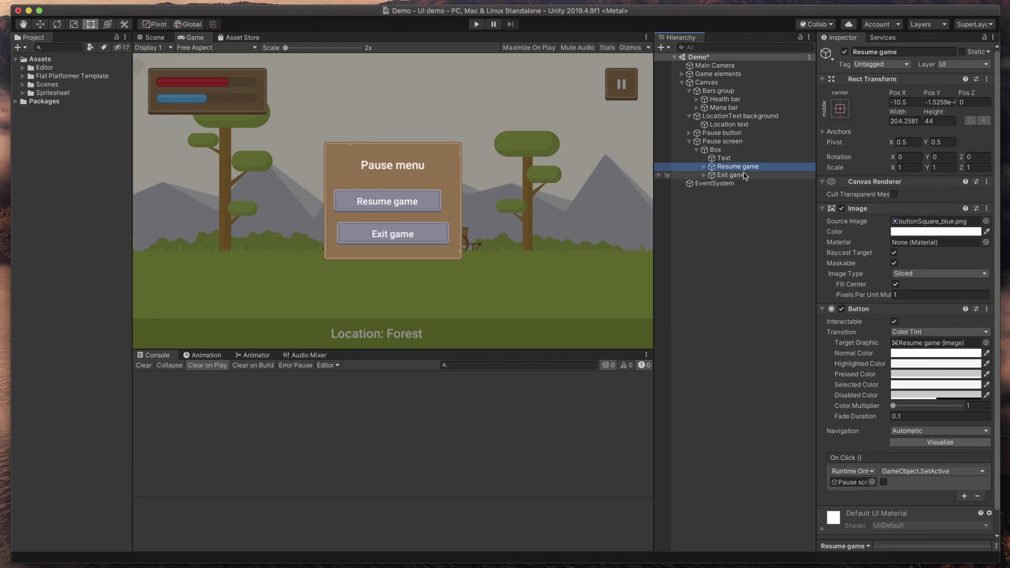
pyautogui.keyDown('shift'); pyautogui.click(743, 175); pyautogui.keyUp('shift')
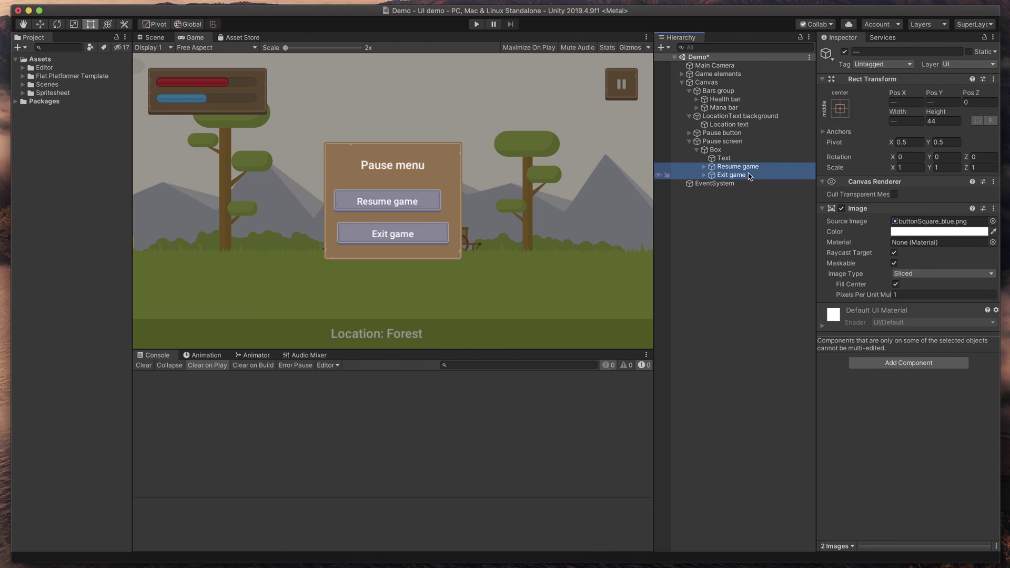
pyautogui.click(846, 108)
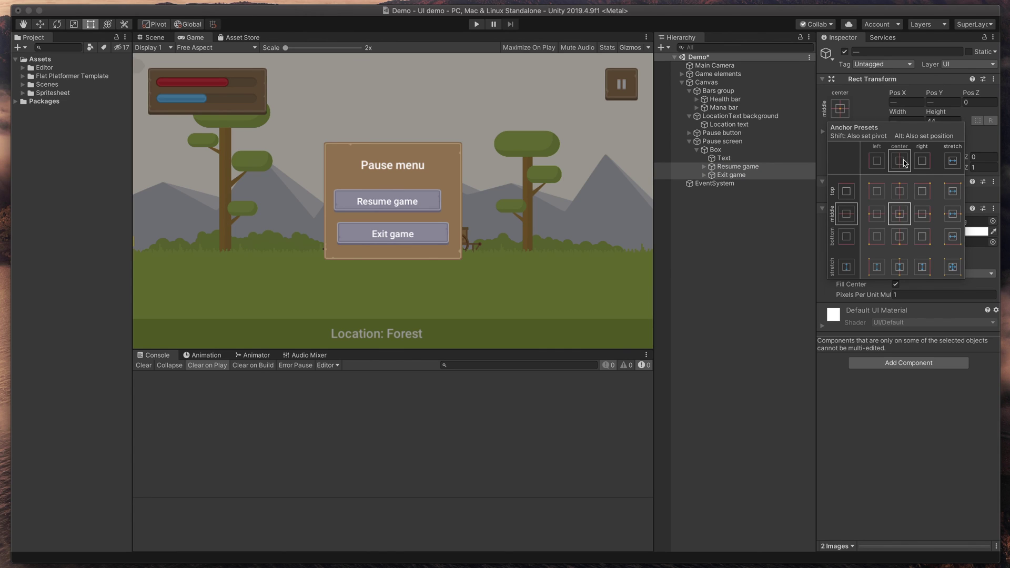
pyautogui.press('alt')
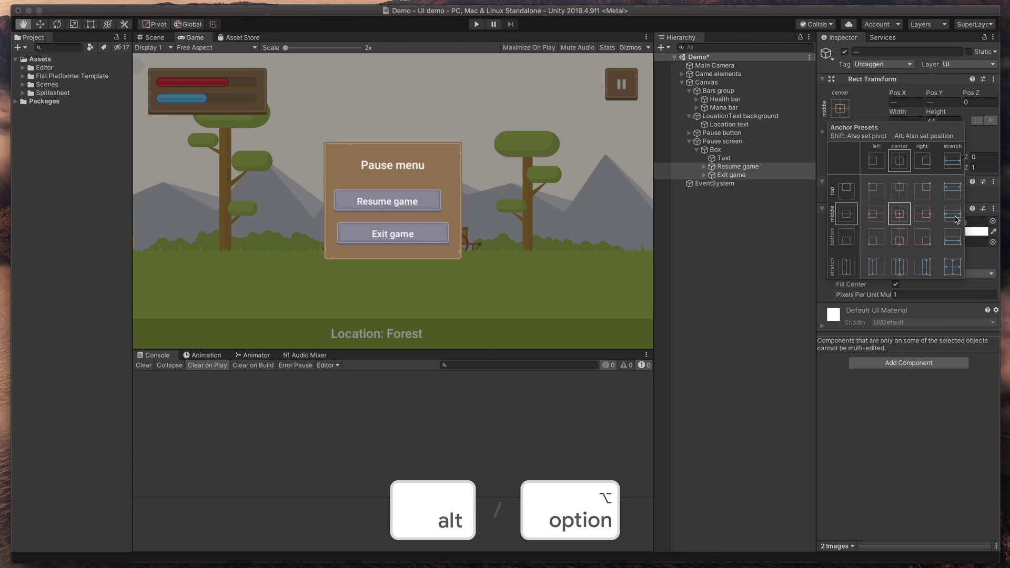
pyautogui.keyDown('alt'); pyautogui.click(956, 214); pyautogui.keyUp('alt')
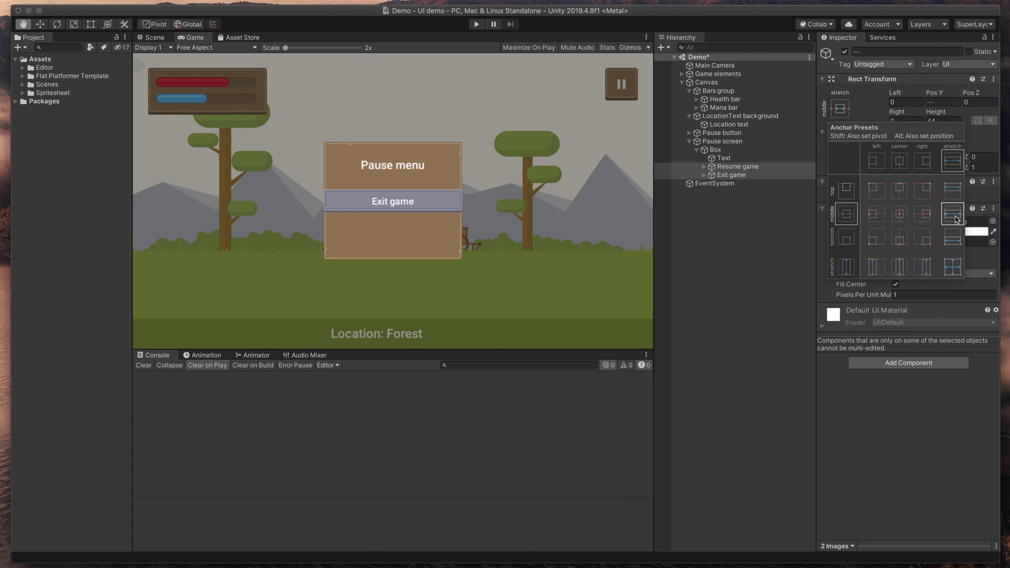
pyautogui.click(768, 266)
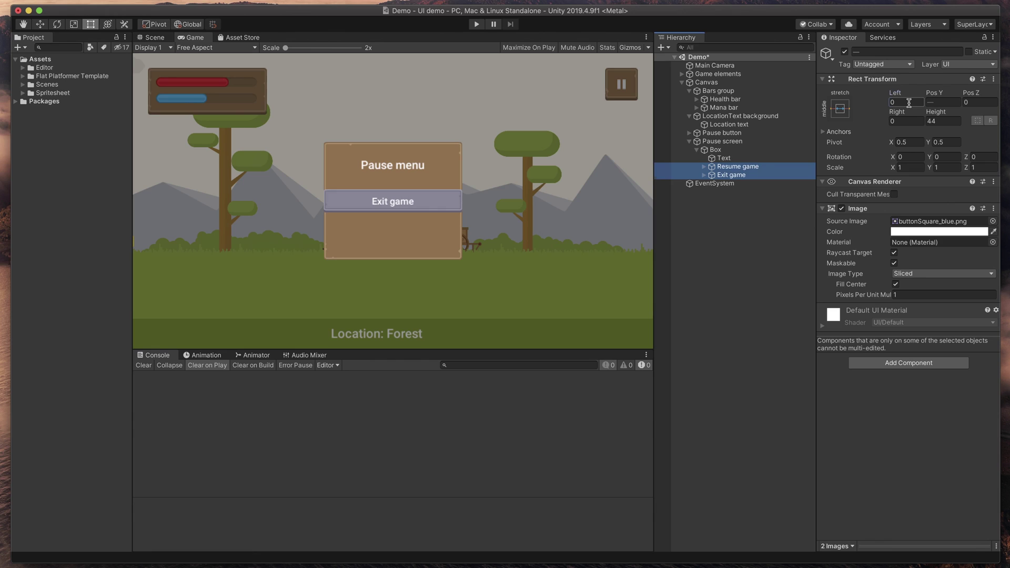
# Step: Set the Left and Right offsets of both pause menu buttons to 24 and lower the Exit game button to Pos Y about -57
pyautogui.click(908, 102)
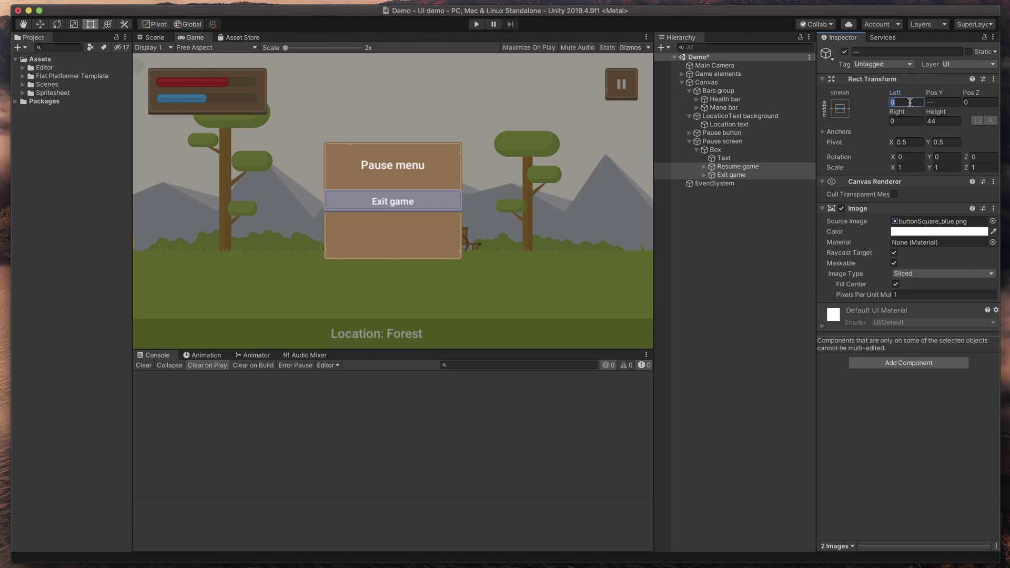
pyautogui.write('24')
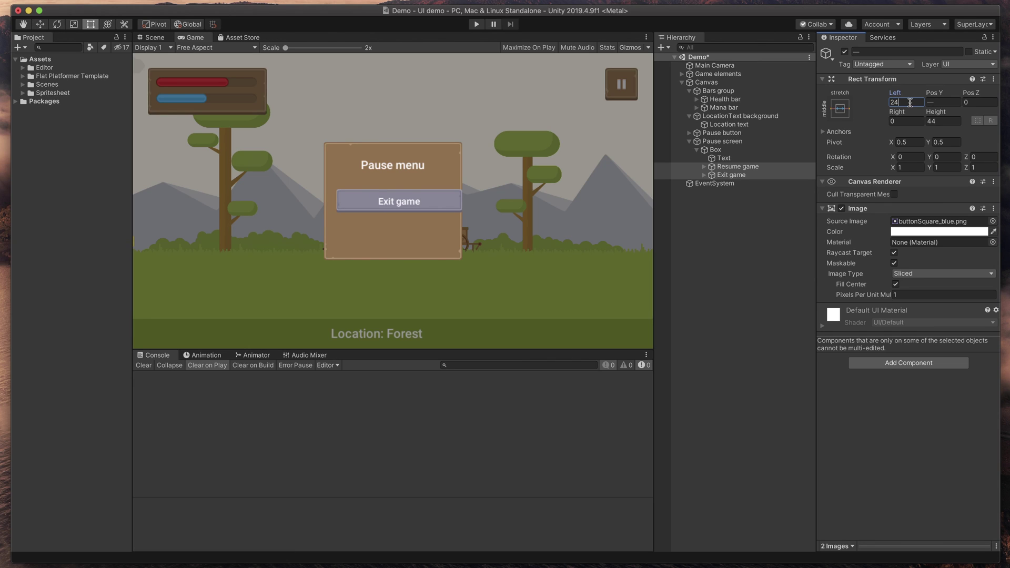
pyautogui.click(909, 120)
pyautogui.write('24')
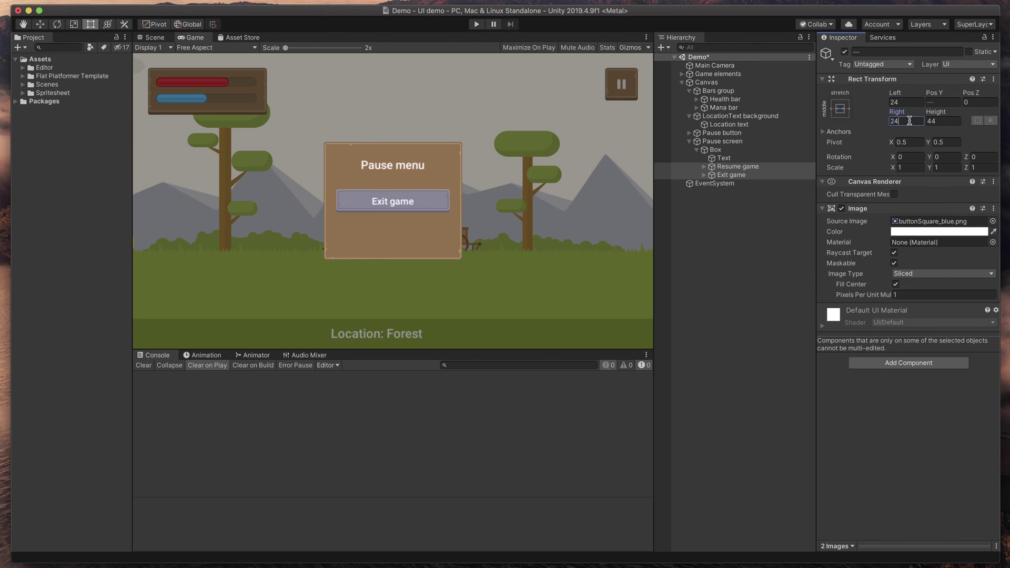
pyautogui.click(753, 176)
pyautogui.moveTo(934, 93); pyautogui.dragTo(862, 104)
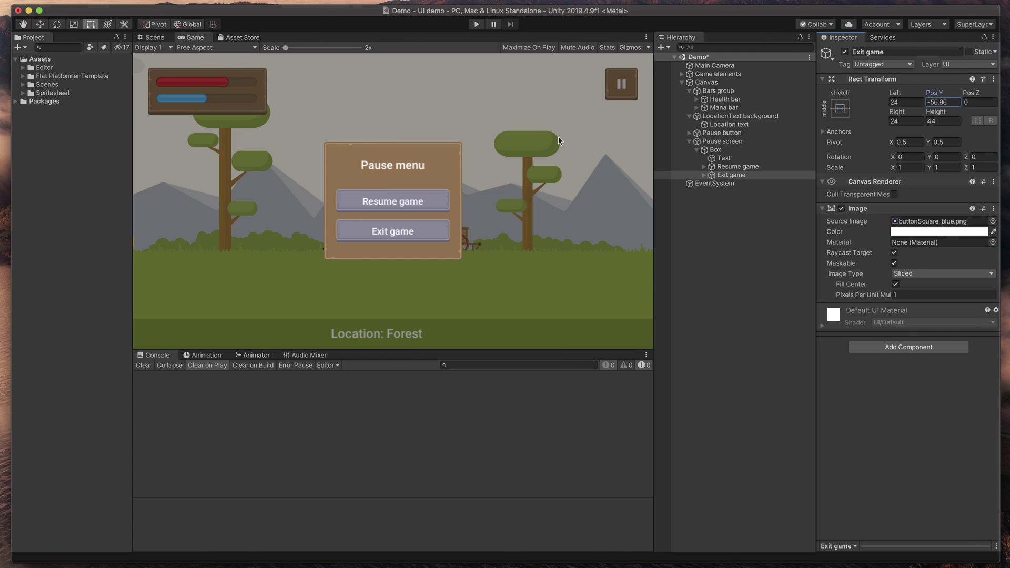
# Step: Widen the pause menu Box symmetrically to about 316 in the Scene view and test it by narrowing the Game view
pyautogui.click(715, 150)
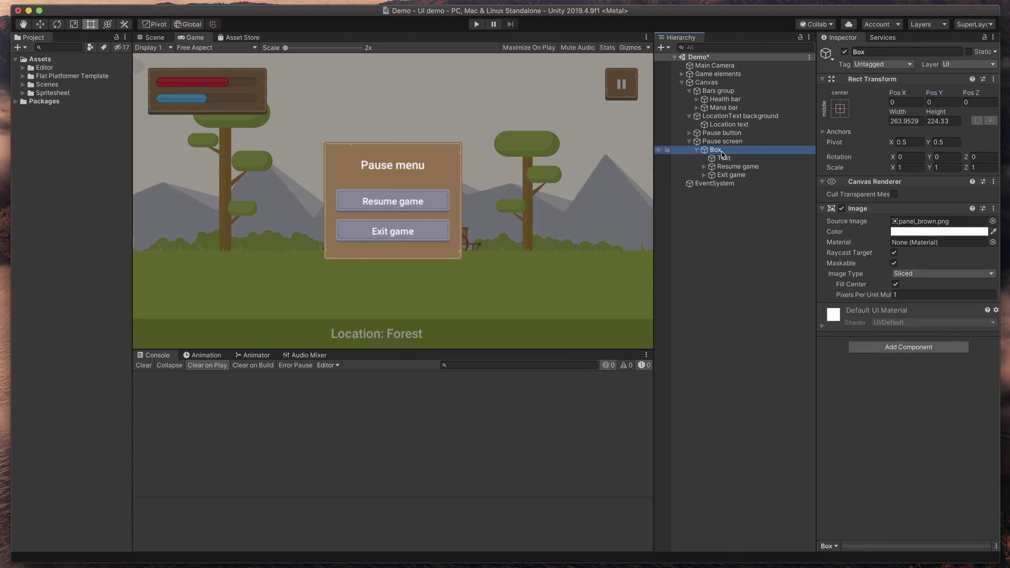
pyautogui.press('super+1')
pyautogui.moveTo(457, 212)
pyautogui.keyDown('alt'); pyautogui.mouseDown()
pyautogui.moveTo(510, 212)
pyautogui.moveTo(429, 210)
pyautogui.moveTo(468, 206)
pyautogui.mouseUp(); pyautogui.keyUp('alt')
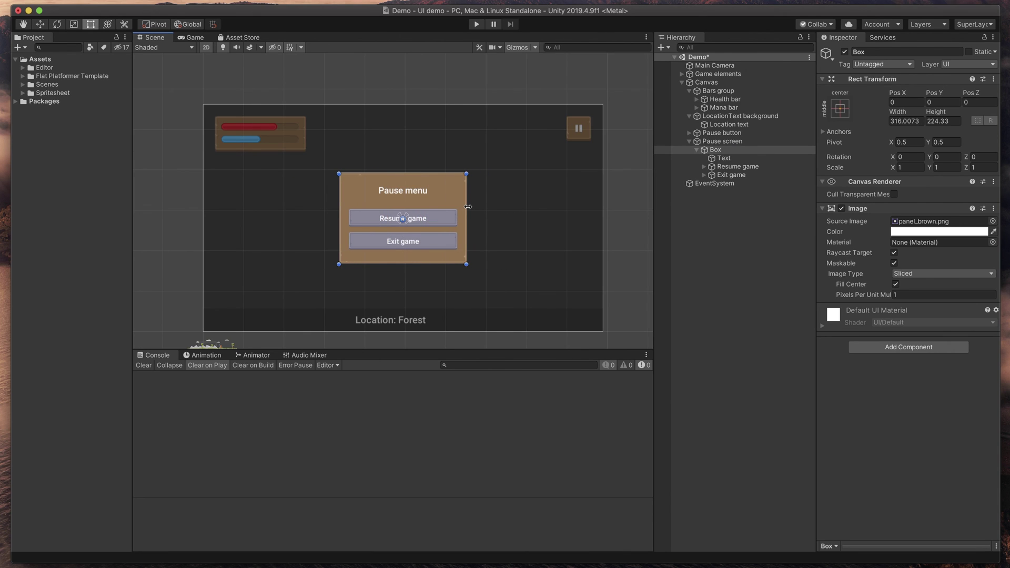
pyautogui.press('super+2')
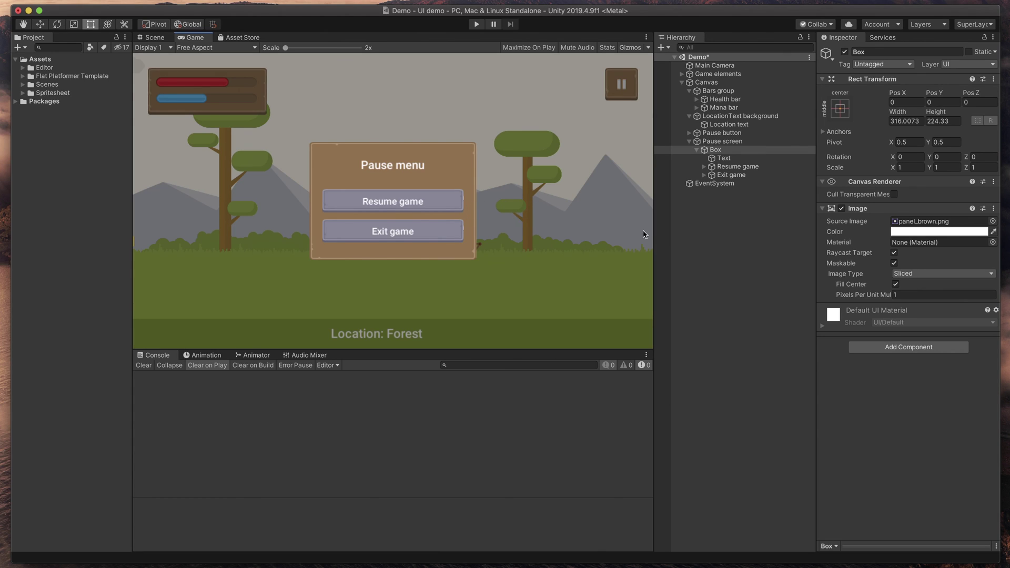
pyautogui.moveTo(654, 233); pyautogui.dragTo(621, 225)
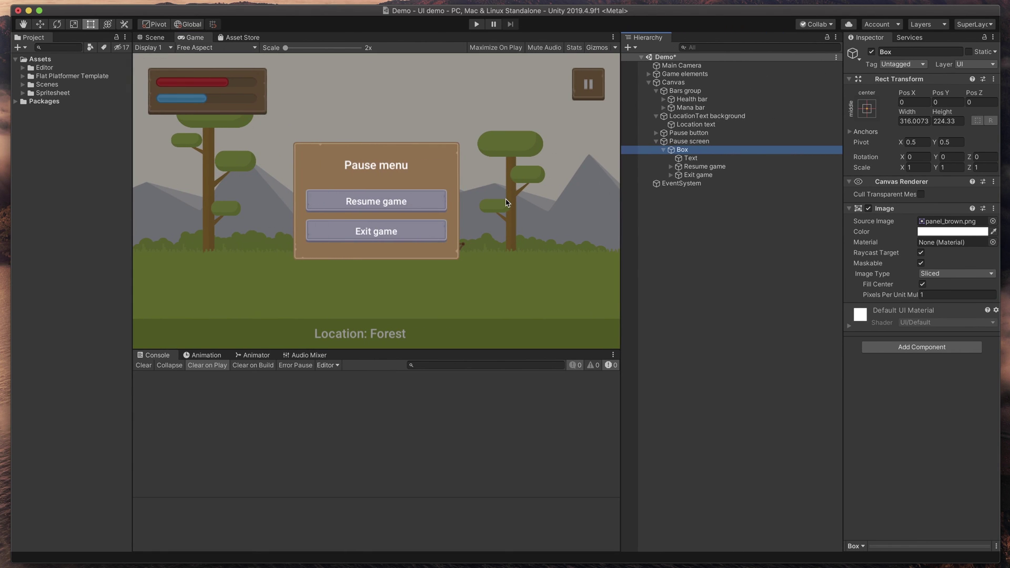
# Step: Check the pause menu in a maximized Game view and try a Canvas Scaler Scale Factor of 1.2 on the Canvas
pyautogui.hotkey('shift', 'space')
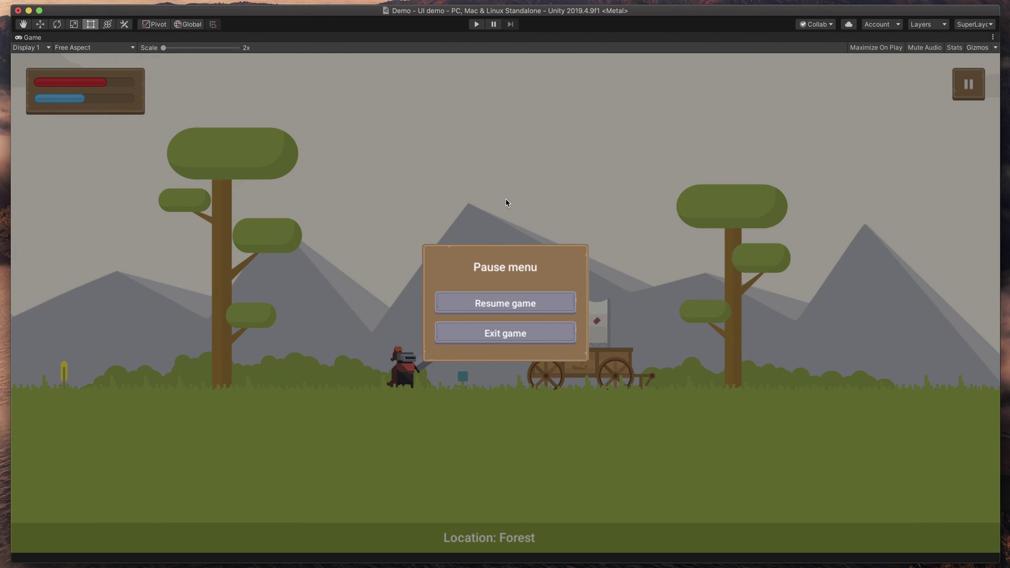
pyautogui.hotkey('shift', 'space')
pyautogui.click(690, 83)
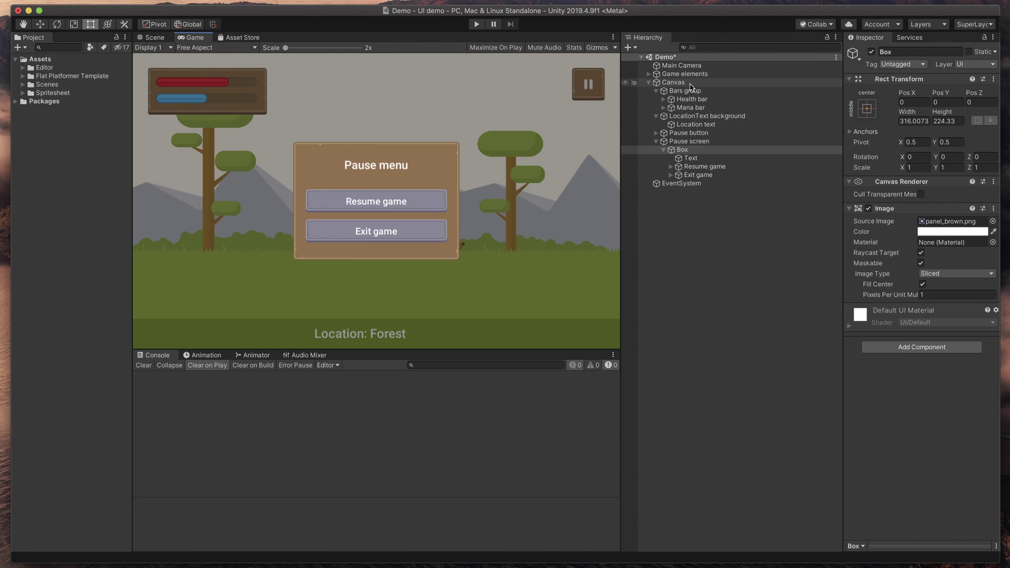
pyautogui.moveTo(842, 216); pyautogui.dragTo(792, 216)
pyautogui.click(901, 287)
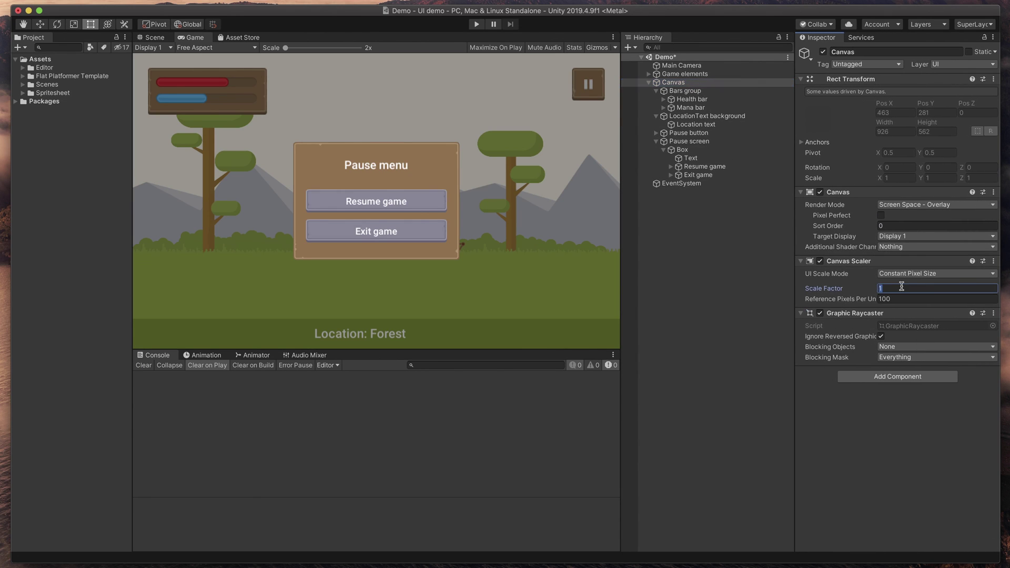
pyautogui.write('1.2')
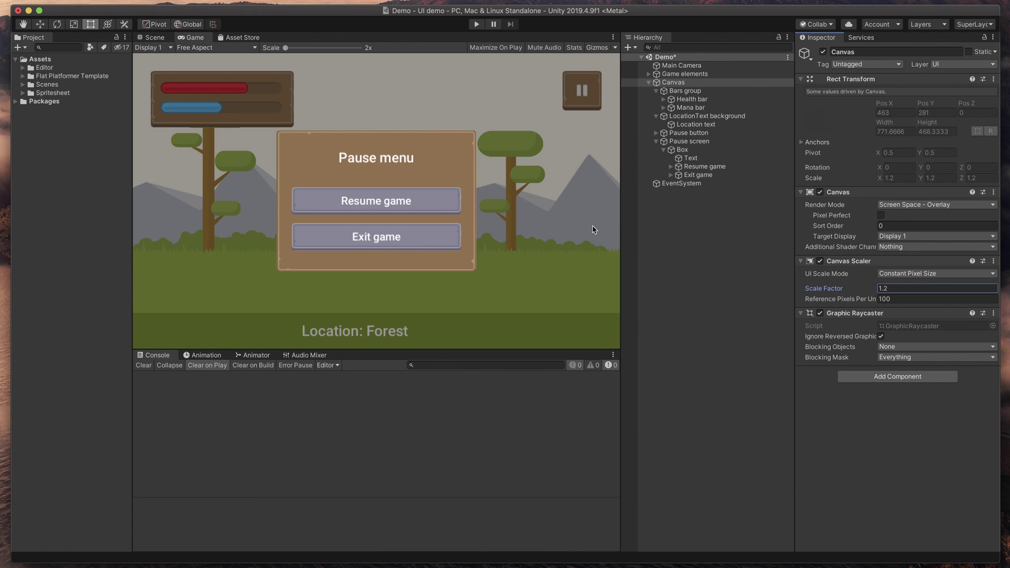
# Step: Try the Canvas Scaler's Scale With Screen Size mode and compare the UI in the maximized and normal Game view
pyautogui.click(905, 275)
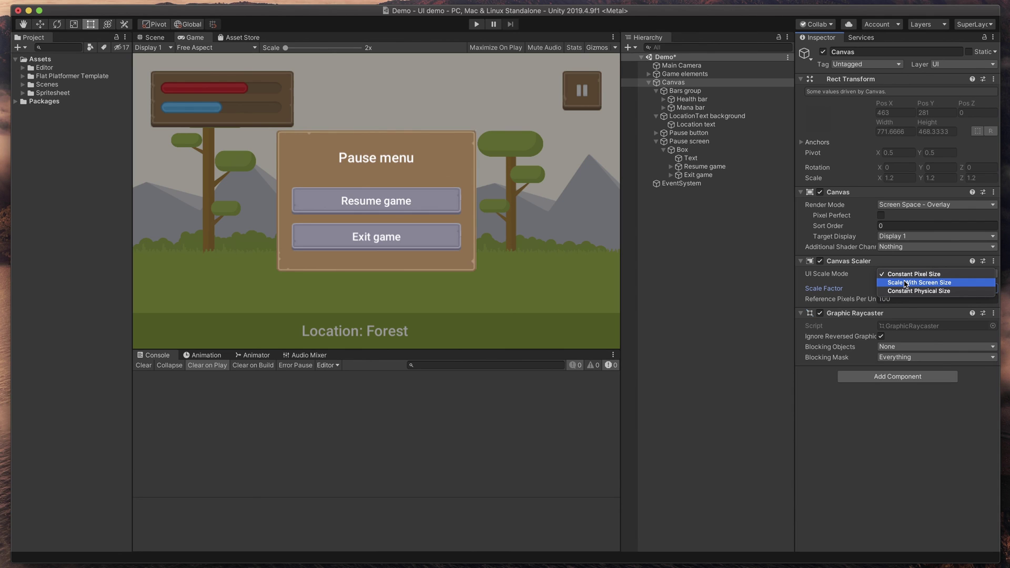
pyautogui.click(905, 283)
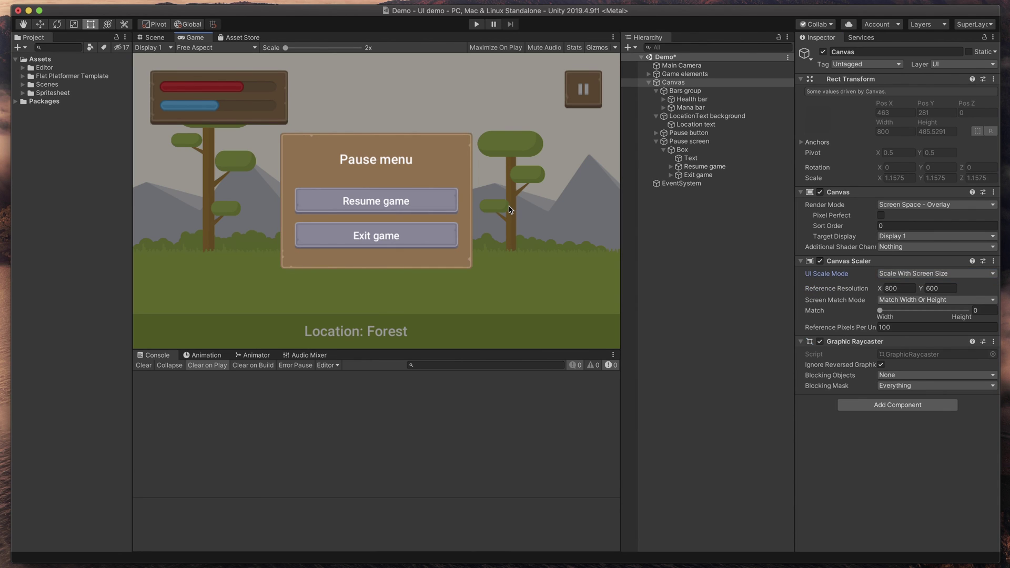
pyautogui.hotkey('shift', 'space')
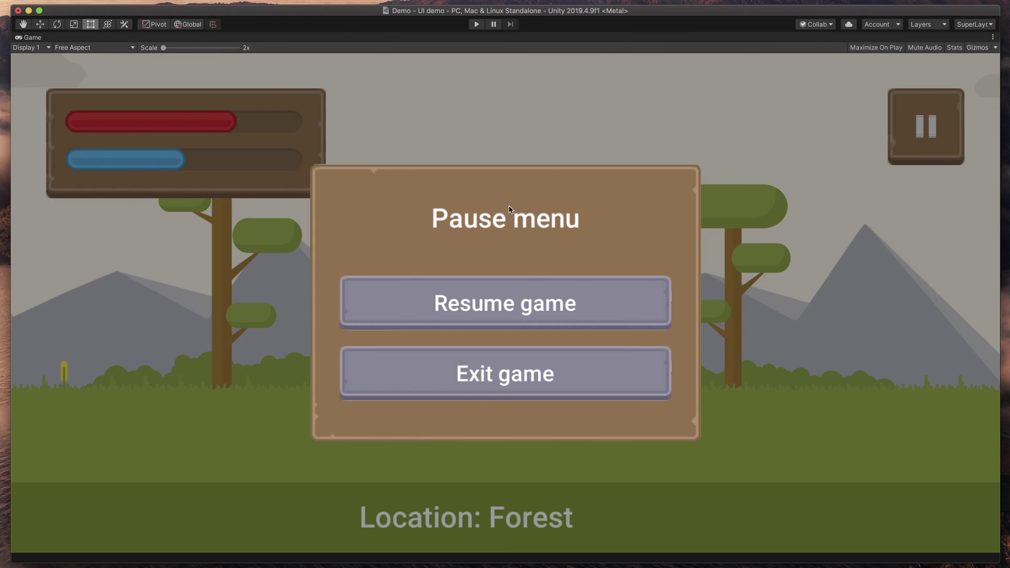
pyautogui.hotkey('shift', 'space')
# Step: Run the game in Play mode and walk the character to the right to check the responsive UI
pyautogui.press('super+p')
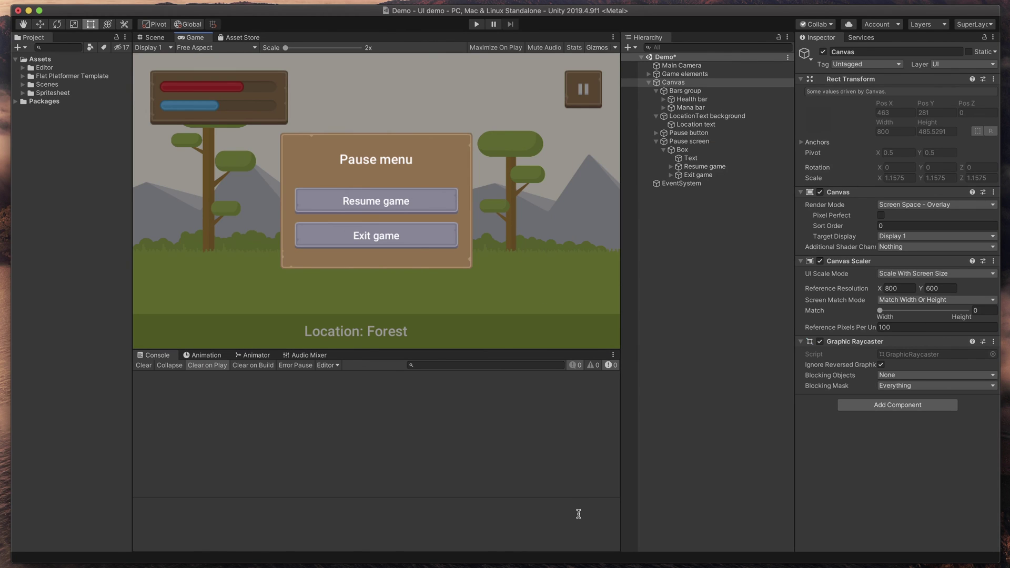
pyautogui.press('Right')
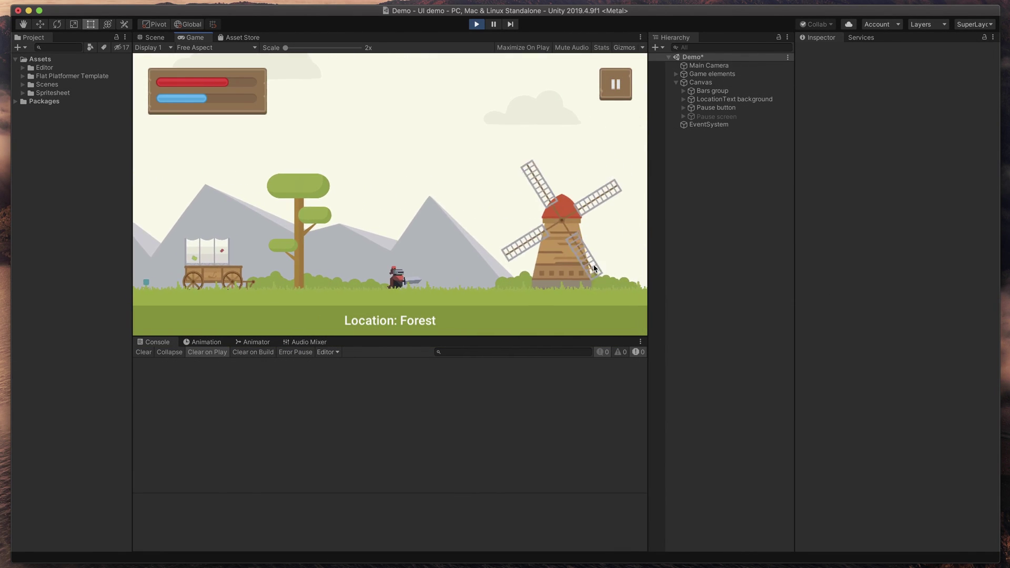